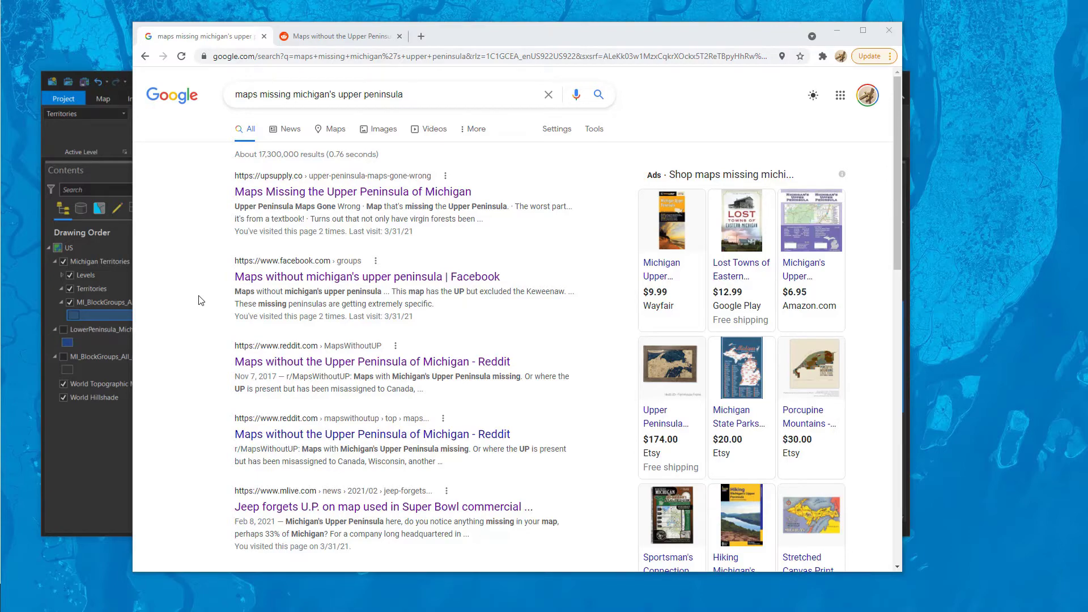
- Look through the Google search results and image previews about maps missing Michigan's Upper Peninsula
{"action": "scroll", "coordinate": [199, 301], "scroll_direction": "down", "scroll_amount": 3}
{"action": "scroll", "coordinate": [201, 301], "scroll_direction": "down", "scroll_amount": 3}
{"action": "scroll", "coordinate": [201, 301], "scroll_direction": "up", "scroll_amount": 6}
{"action": "scroll", "coordinate": [209, 295], "scroll_direction": "down", "scroll_amount": 3}
{"action": "scroll", "coordinate": [339, 276], "scroll_direction": "down", "scroll_amount": 3}
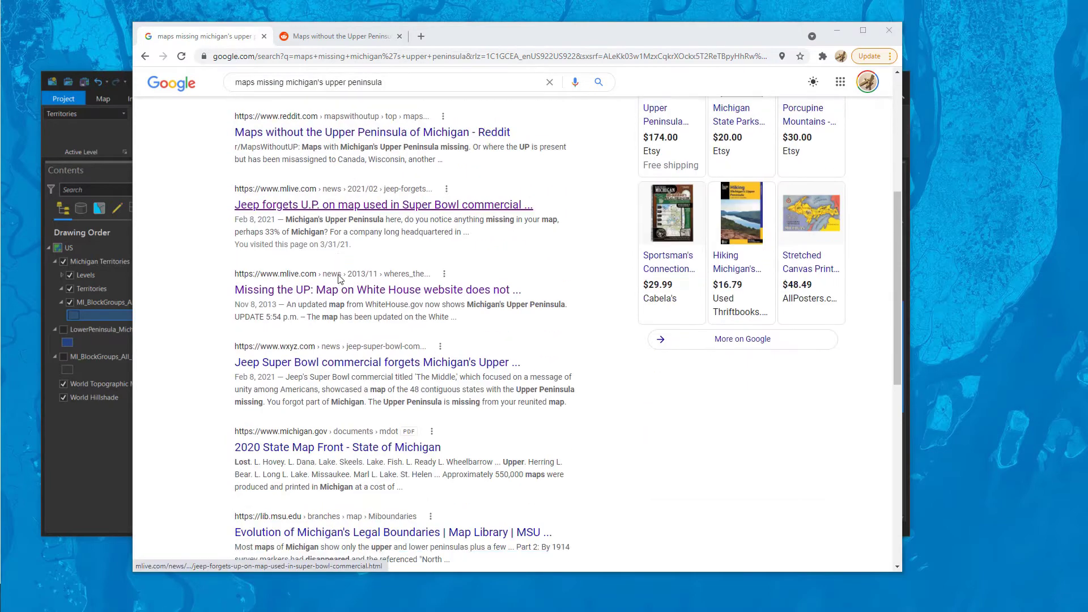
{"action": "scroll", "coordinate": [339, 278], "scroll_direction": "up", "scroll_amount": 3}
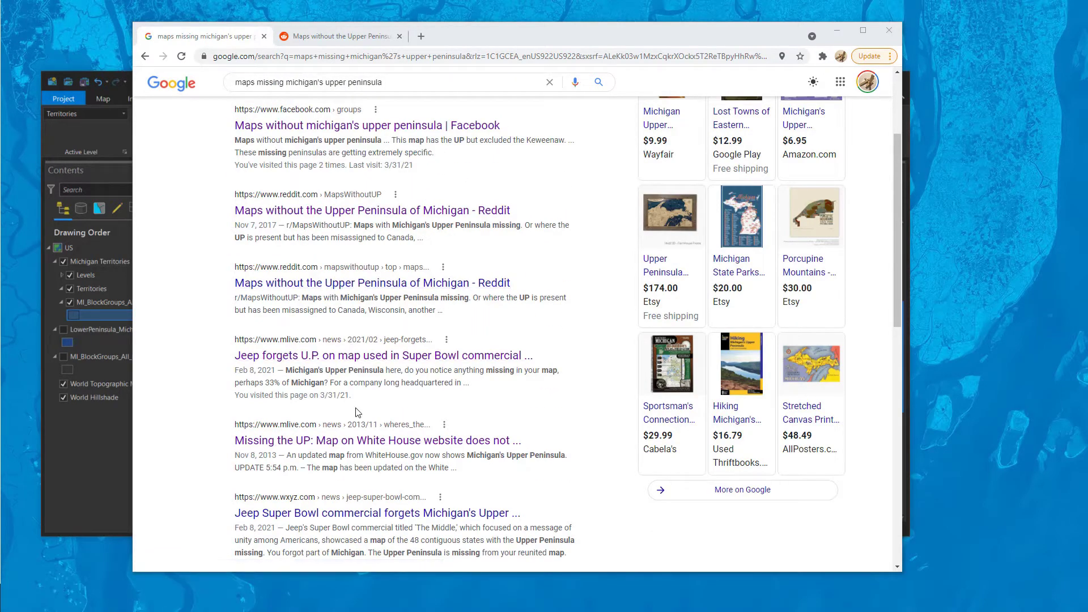
{"action": "scroll", "coordinate": [352, 426], "scroll_direction": "down", "scroll_amount": 3}
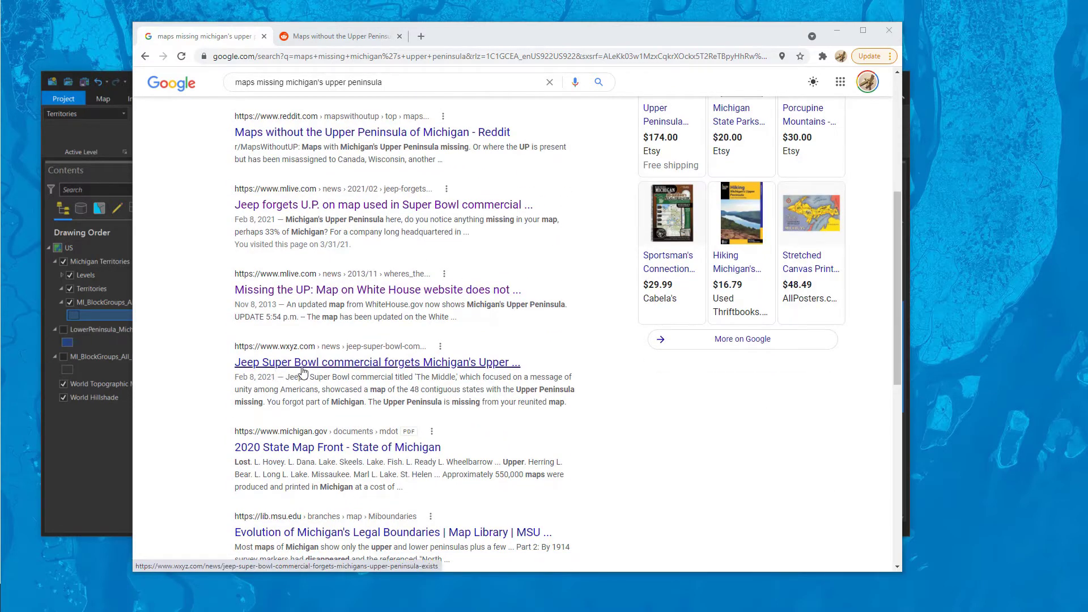
{"action": "scroll", "coordinate": [302, 371], "scroll_direction": "down", "scroll_amount": 3}
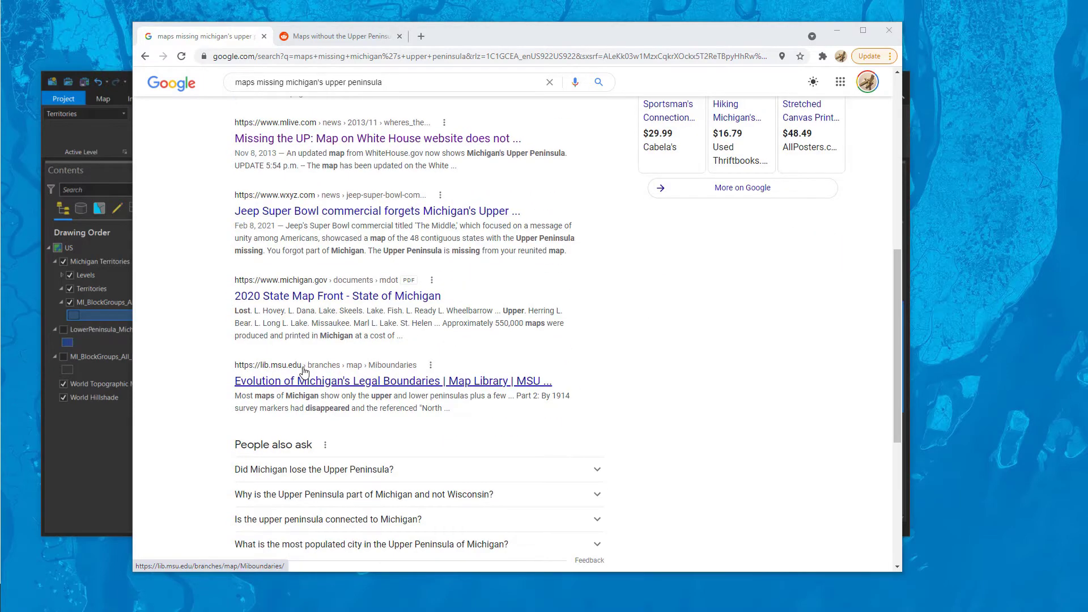
{"action": "scroll", "coordinate": [304, 371], "scroll_direction": "down", "scroll_amount": 6}
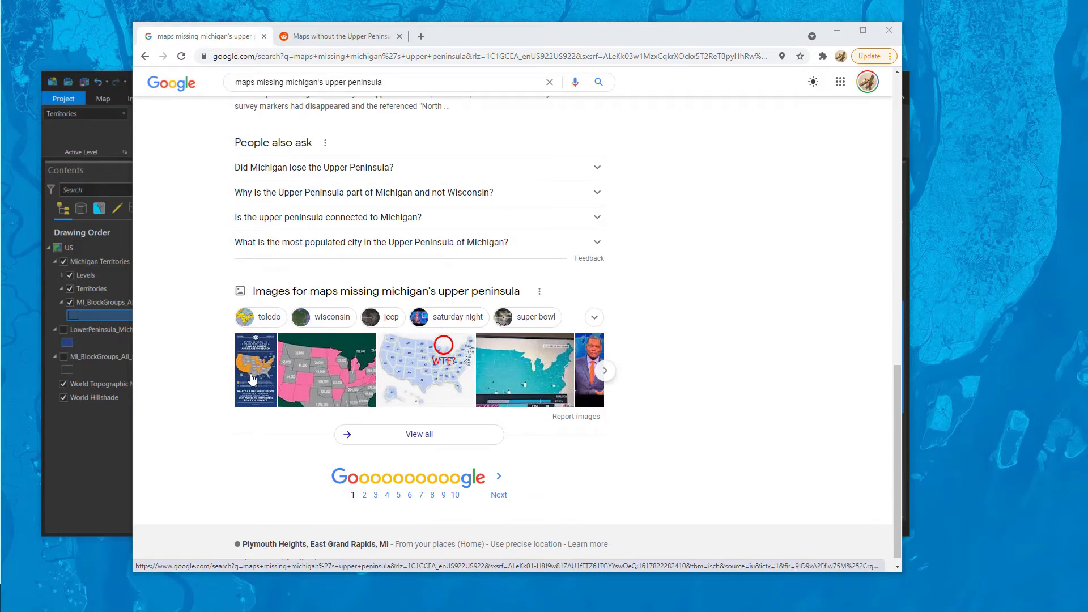
{"action": "scroll", "coordinate": [283, 255], "scroll_direction": "up", "scroll_amount": 15}
{"action": "scroll", "coordinate": [306, 170], "scroll_direction": "down", "scroll_amount": 3}
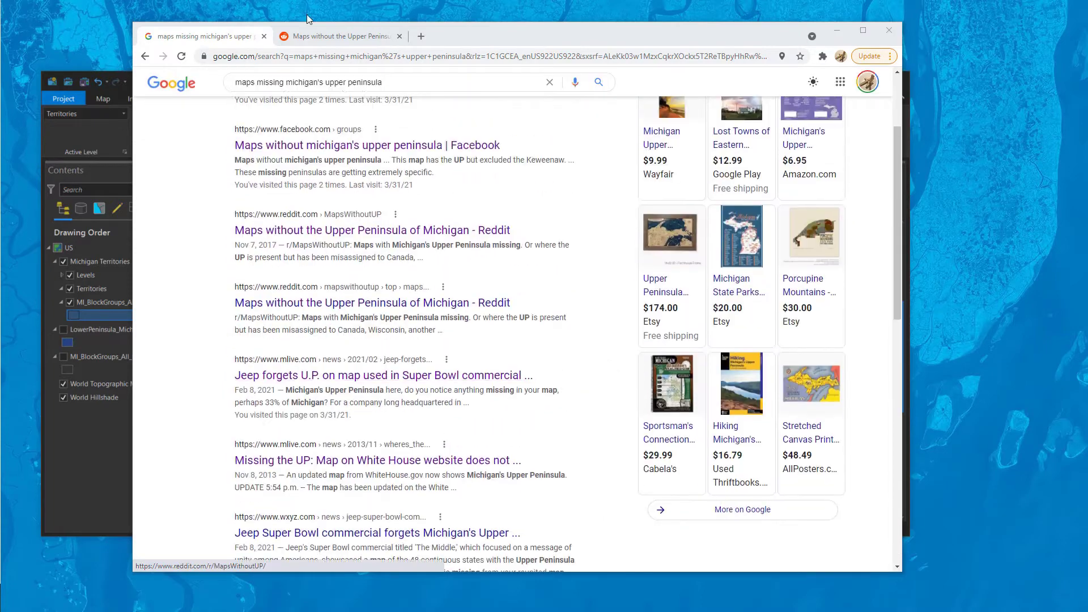
- Browse the r/MapsWithoutUP posts on Reddit for examples of maps that omit or misassign Michigan's Upper Peninsula
{"action": "left_click", "coordinate": [320, 37]}
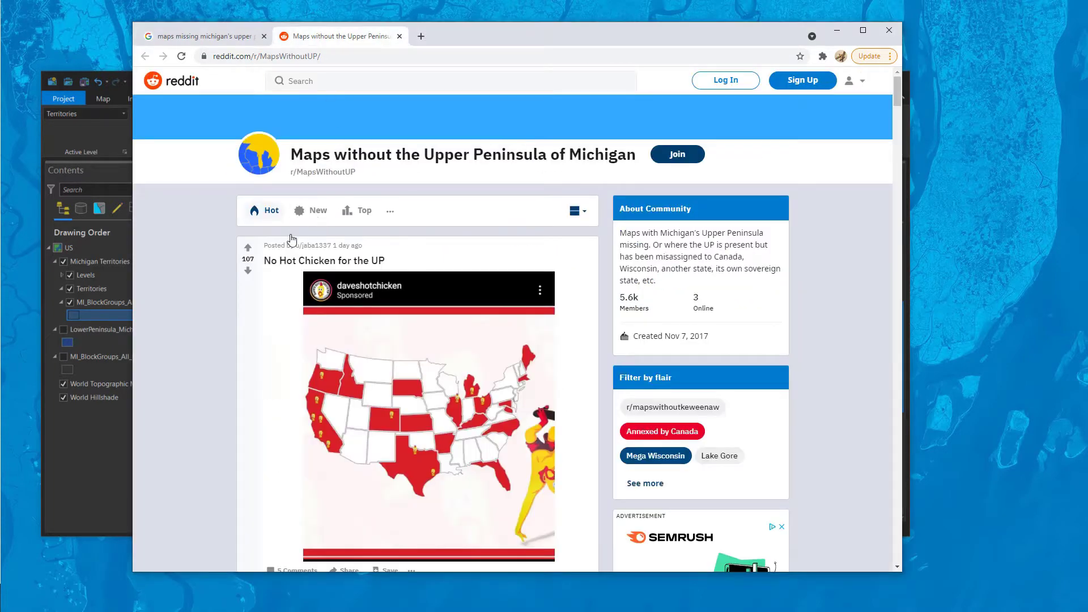
{"action": "scroll", "coordinate": [233, 312], "scroll_direction": "down", "scroll_amount": 3}
{"action": "scroll", "coordinate": [228, 318], "scroll_direction": "up", "scroll_amount": 3}
{"action": "scroll", "coordinate": [228, 321], "scroll_direction": "down", "scroll_amount": 5}
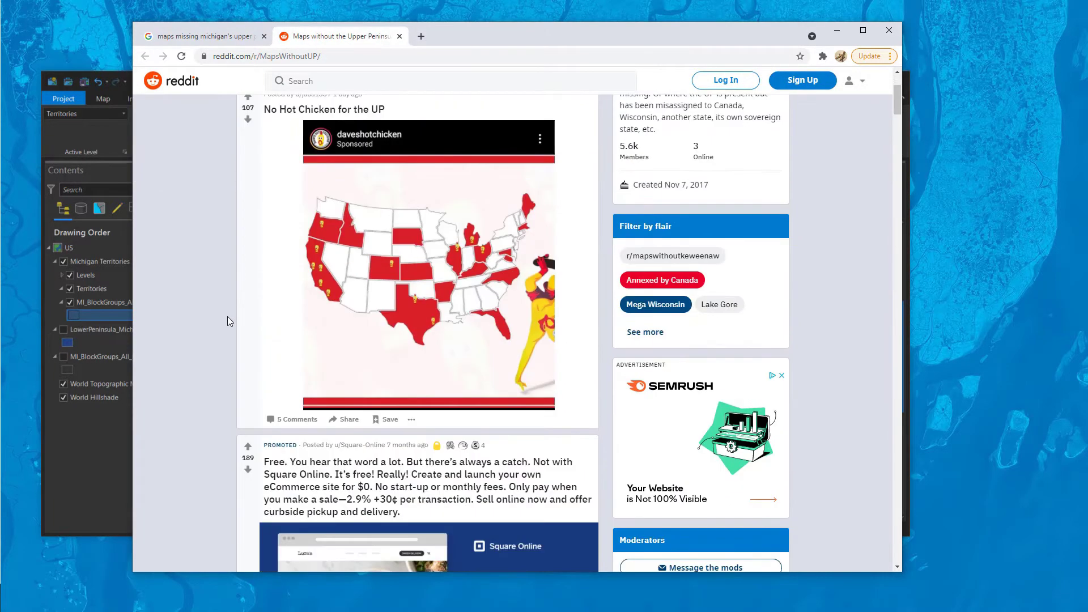
{"action": "scroll", "coordinate": [227, 316], "scroll_direction": "down", "scroll_amount": 8}
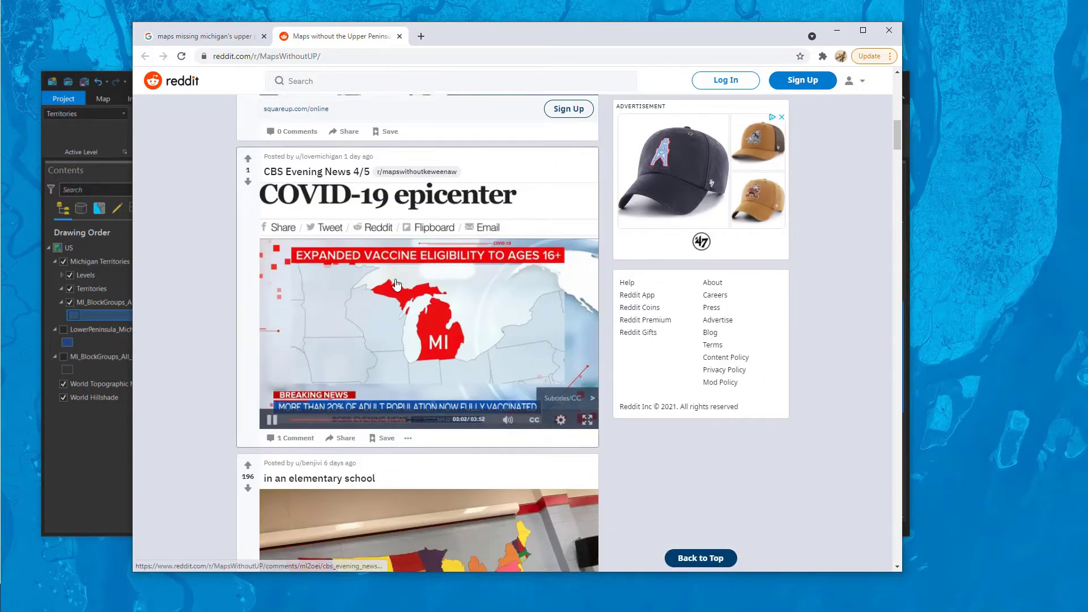
{"action": "scroll", "coordinate": [366, 319], "scroll_direction": "down", "scroll_amount": 5}
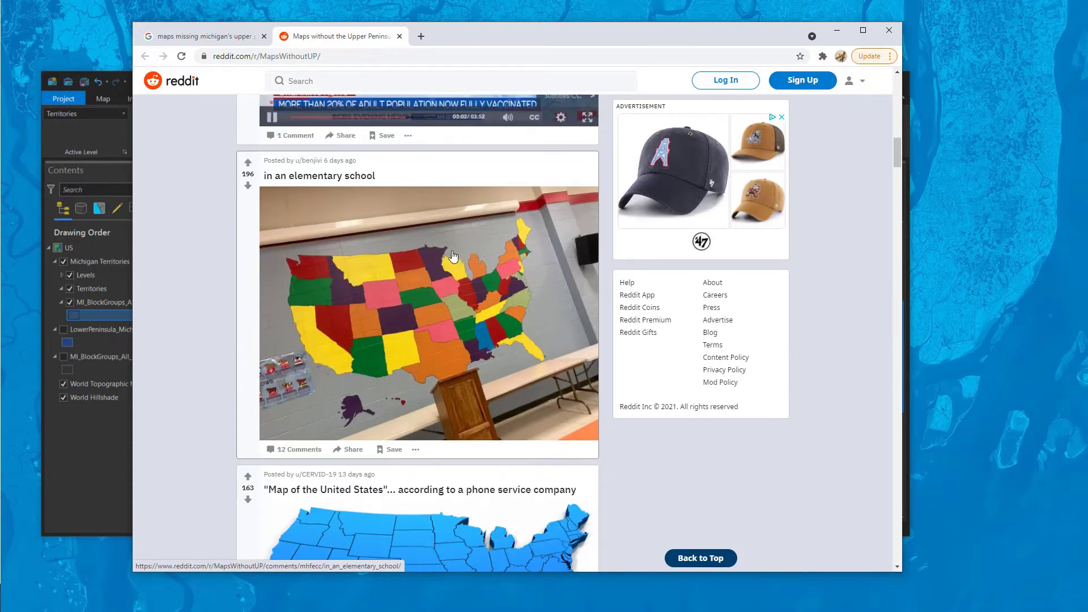
{"action": "scroll", "coordinate": [198, 310], "scroll_direction": "down", "scroll_amount": 5}
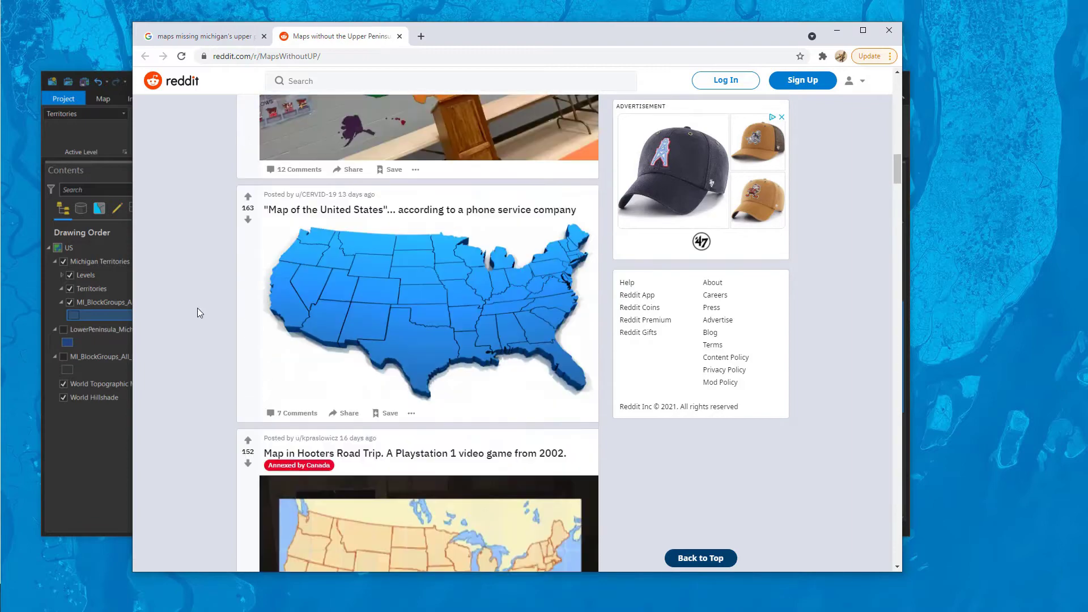
{"action": "scroll", "coordinate": [234, 322], "scroll_direction": "down", "scroll_amount": 12}
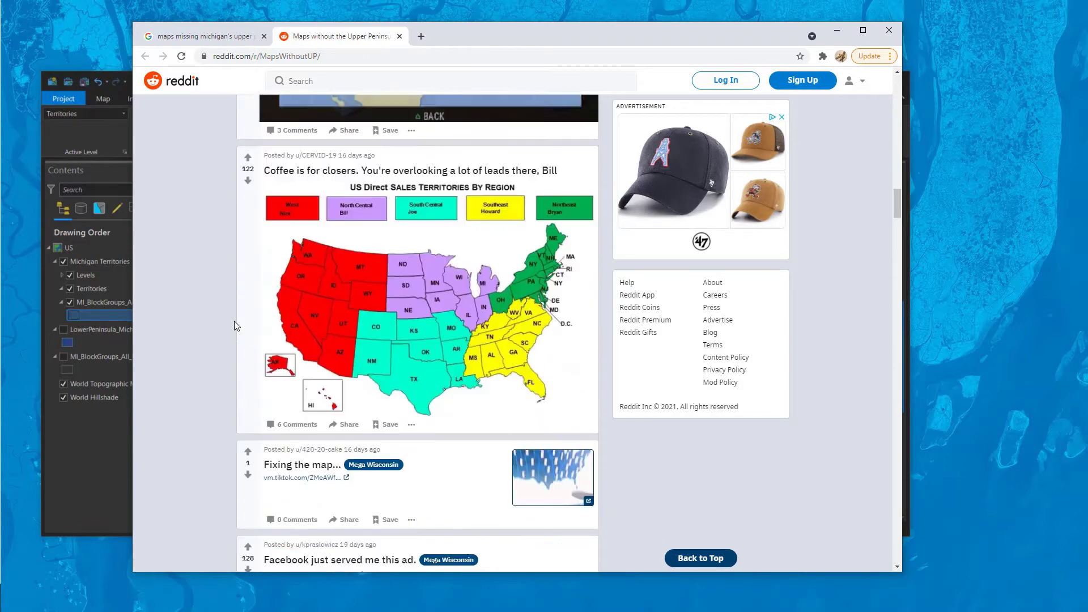
{"action": "scroll", "coordinate": [235, 326], "scroll_direction": "down", "scroll_amount": 3}
{"action": "scroll", "coordinate": [235, 326], "scroll_direction": "up", "scroll_amount": 3}
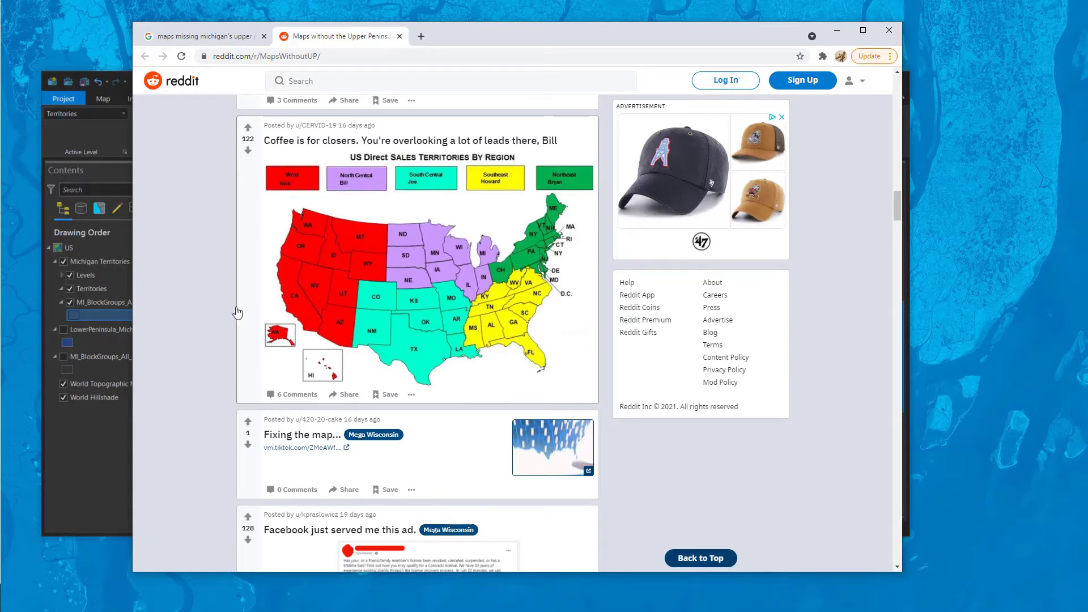
{"action": "scroll", "coordinate": [217, 320], "scroll_direction": "down", "scroll_amount": 2}
{"action": "scroll", "coordinate": [216, 316], "scroll_direction": "down", "scroll_amount": 3}
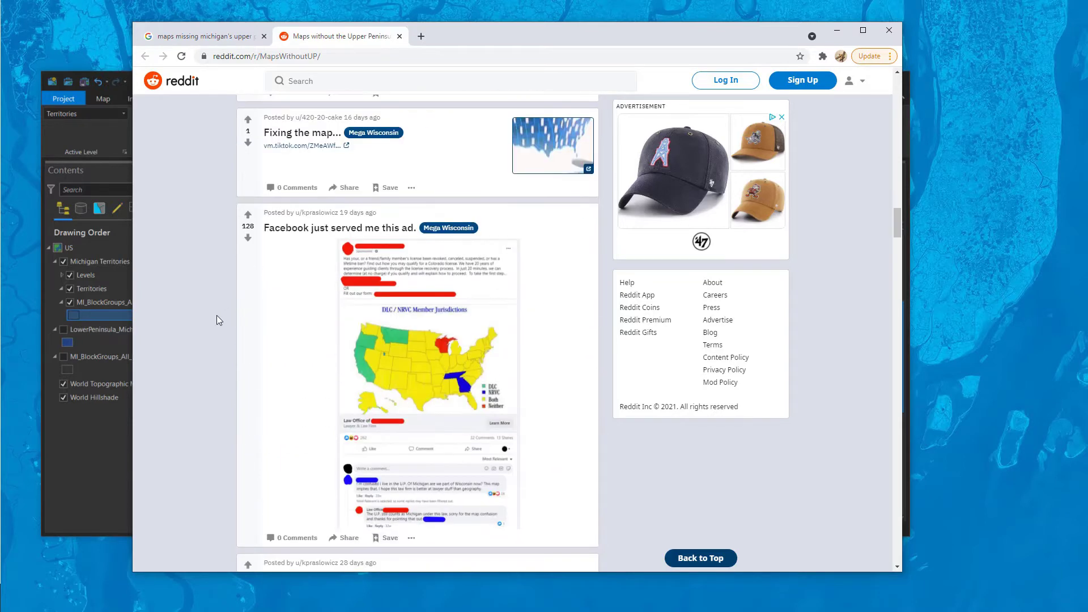
{"action": "scroll", "coordinate": [216, 315], "scroll_direction": "down", "scroll_amount": 3}
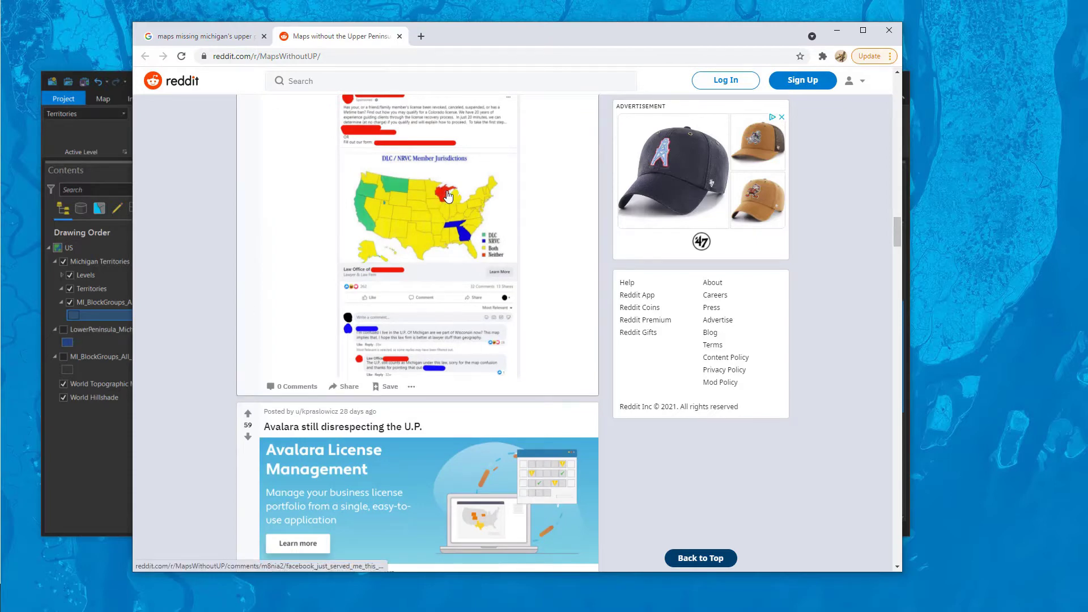
{"action": "scroll", "coordinate": [324, 282], "scroll_direction": "down", "scroll_amount": 10}
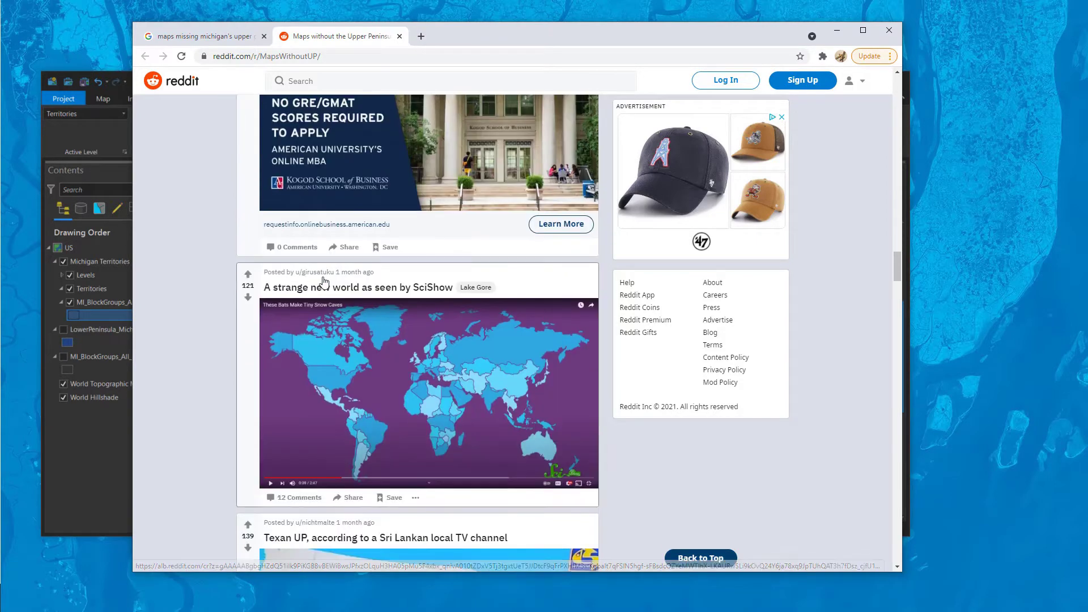
{"action": "scroll", "coordinate": [324, 281], "scroll_direction": "down", "scroll_amount": 3}
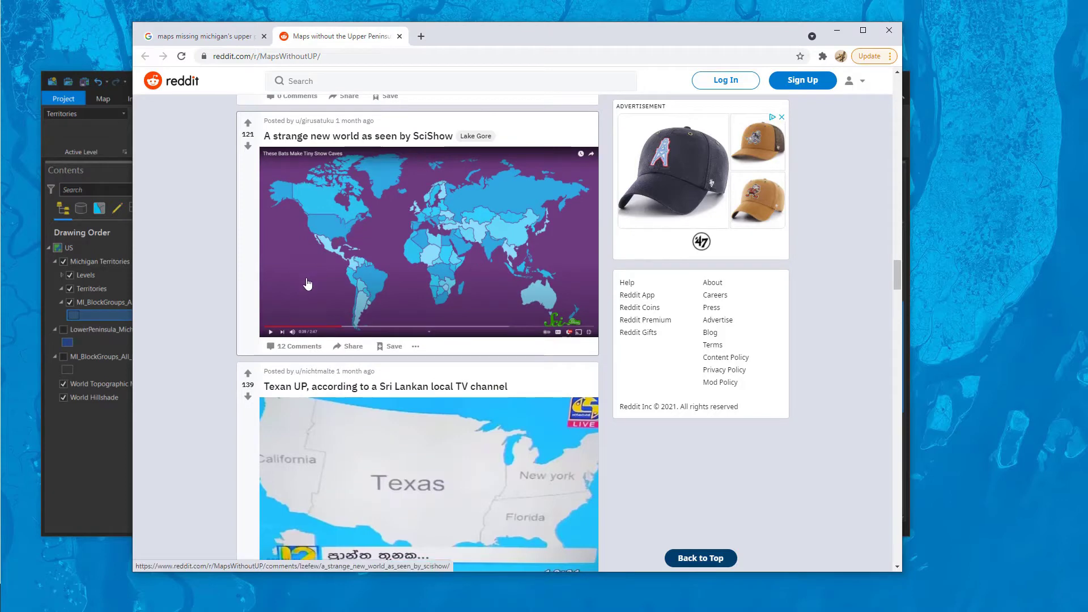
{"action": "scroll", "coordinate": [308, 284], "scroll_direction": "down", "scroll_amount": 3}
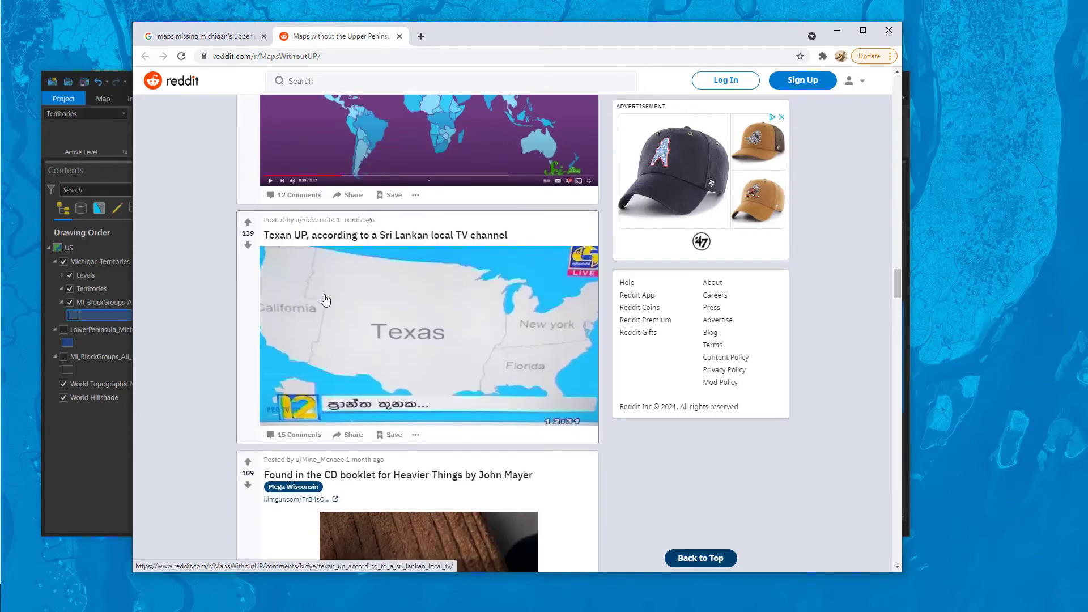
{"action": "scroll", "coordinate": [439, 312], "scroll_direction": "down", "scroll_amount": 3}
{"action": "scroll", "coordinate": [438, 312], "scroll_direction": "down", "scroll_amount": 13}
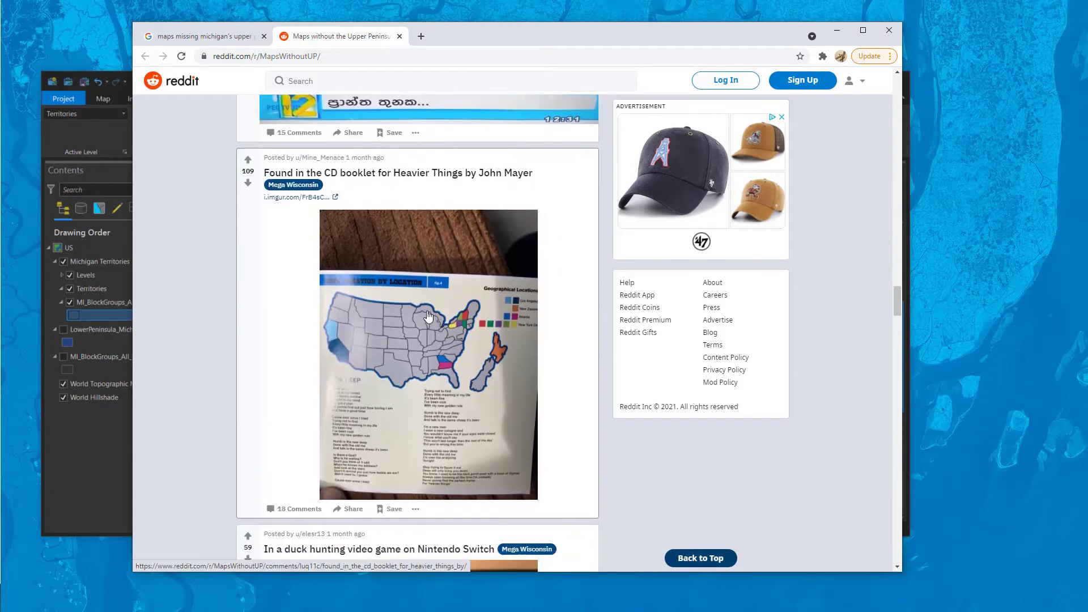
{"action": "scroll", "coordinate": [427, 317], "scroll_direction": "down", "scroll_amount": 20}
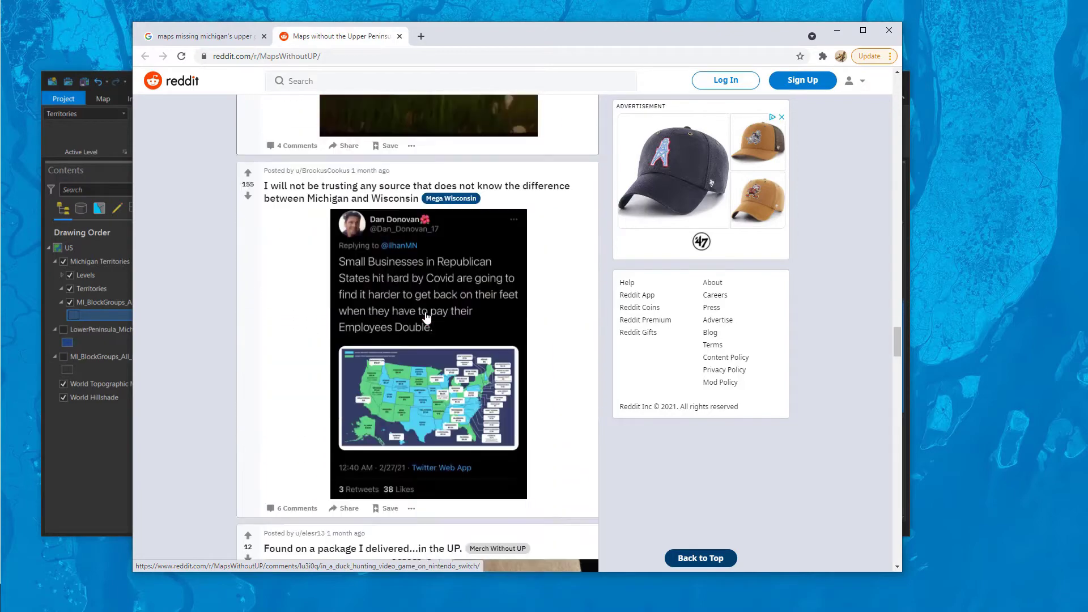
{"action": "scroll", "coordinate": [427, 317], "scroll_direction": "up", "scroll_amount": 3}
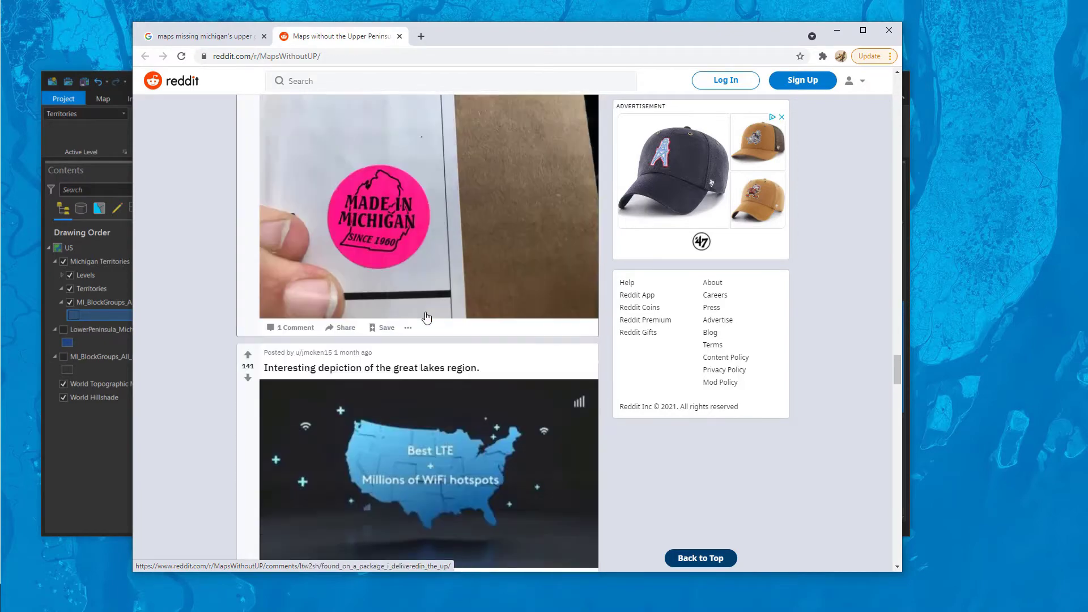
{"action": "scroll", "coordinate": [431, 260], "scroll_direction": "down", "scroll_amount": 6}
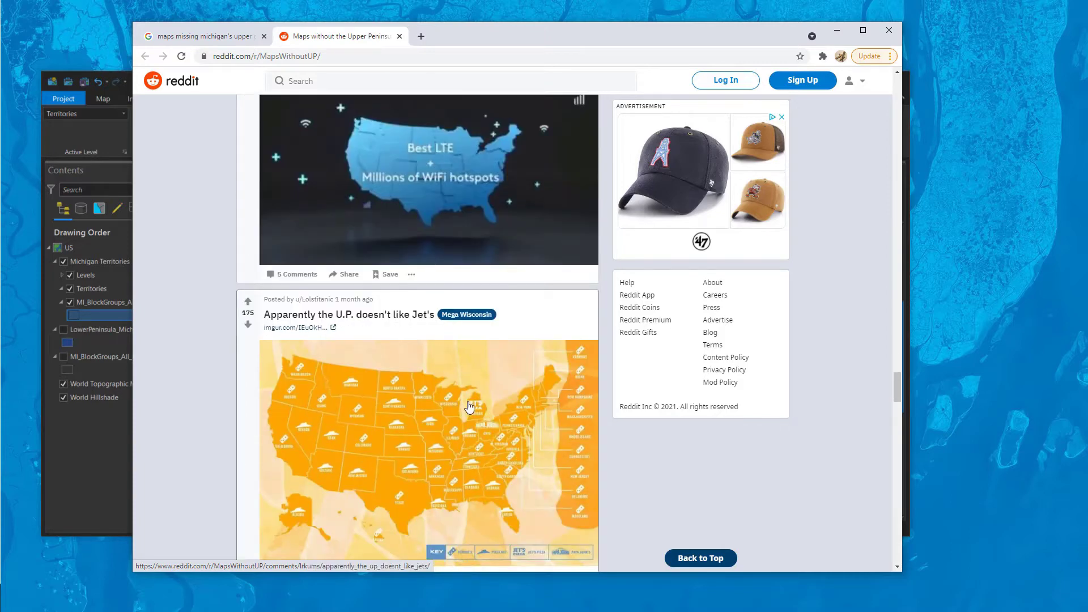
{"action": "scroll", "coordinate": [470, 397], "scroll_direction": "down", "scroll_amount": 3}
{"action": "scroll", "coordinate": [459, 249], "scroll_direction": "down", "scroll_amount": 3}
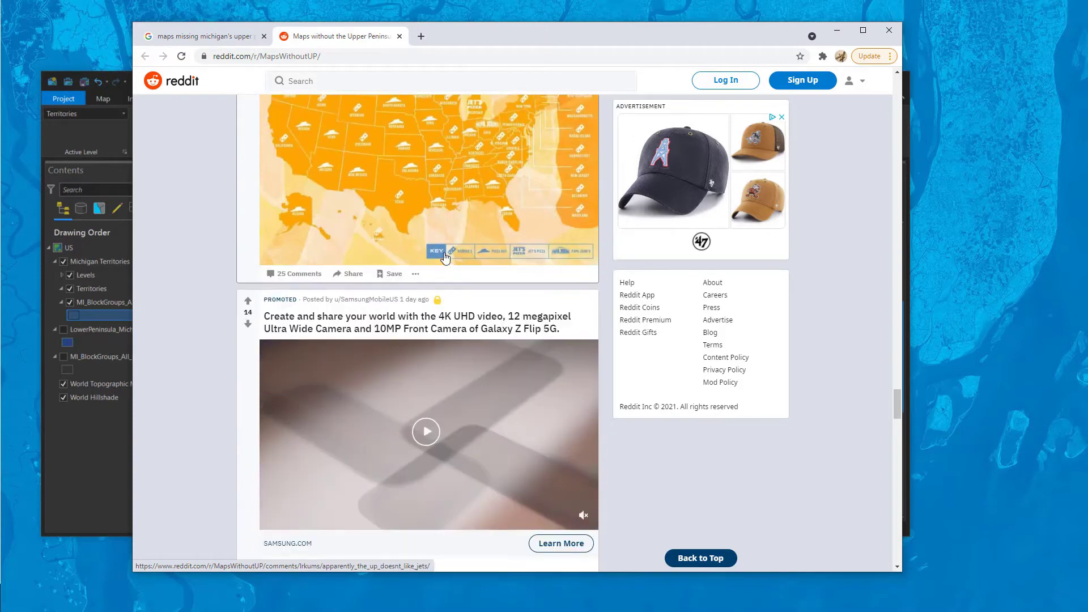
{"action": "scroll", "coordinate": [446, 258], "scroll_direction": "up", "scroll_amount": 9}
{"action": "scroll", "coordinate": [445, 258], "scroll_direction": "up", "scroll_amount": 9}
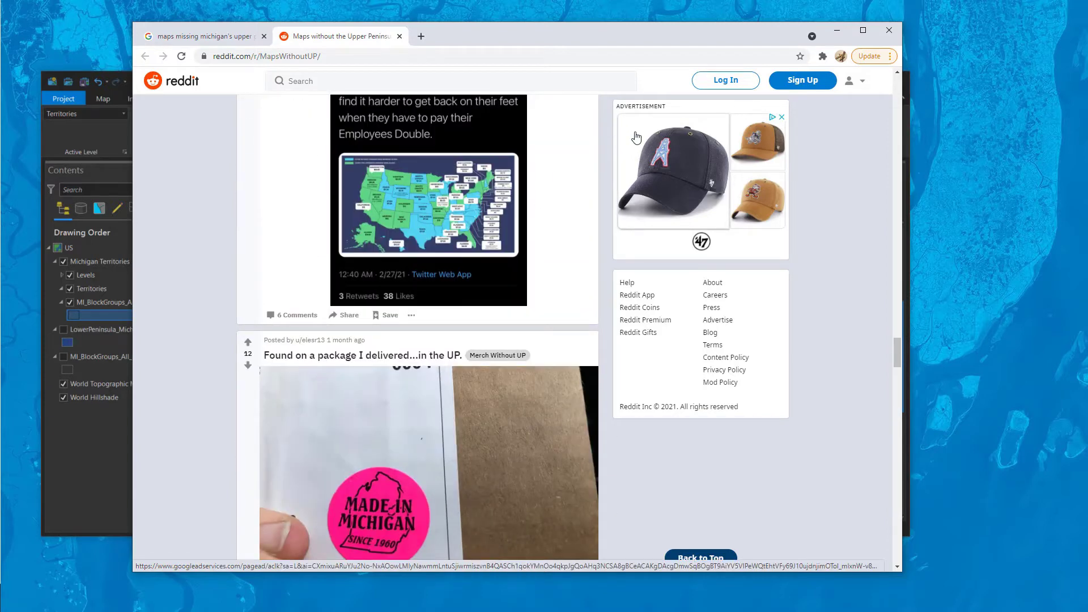
- Switch to ArcGIS Pro and run Solve Territories on the Michigan Territories solution with 5 user-defined territories
{"action": "left_click", "coordinate": [836, 33]}
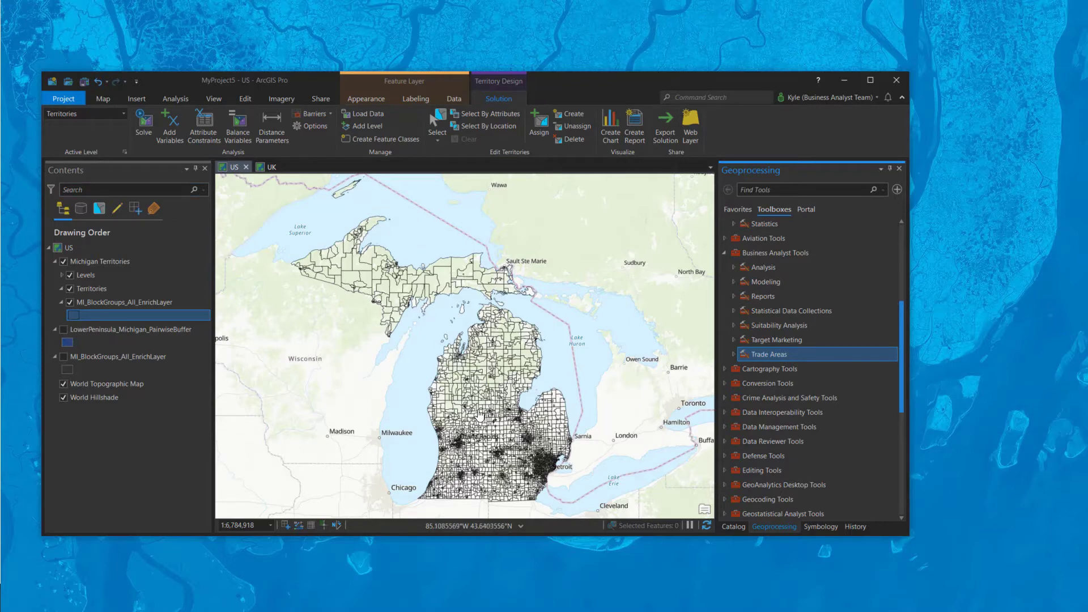
{"action": "left_click", "coordinate": [145, 126]}
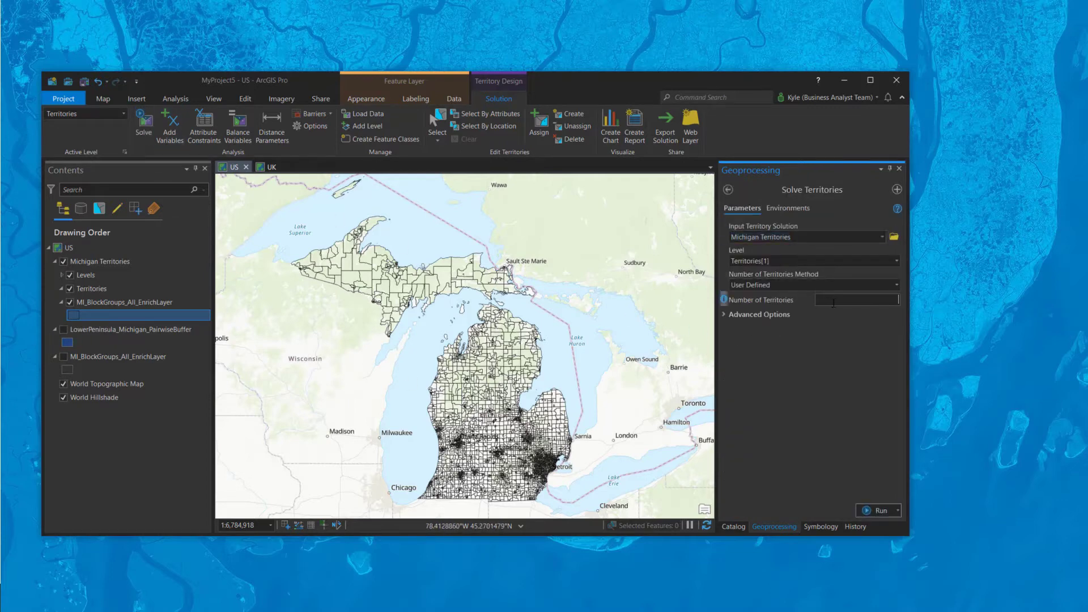
{"action": "left_click", "coordinate": [865, 511]}
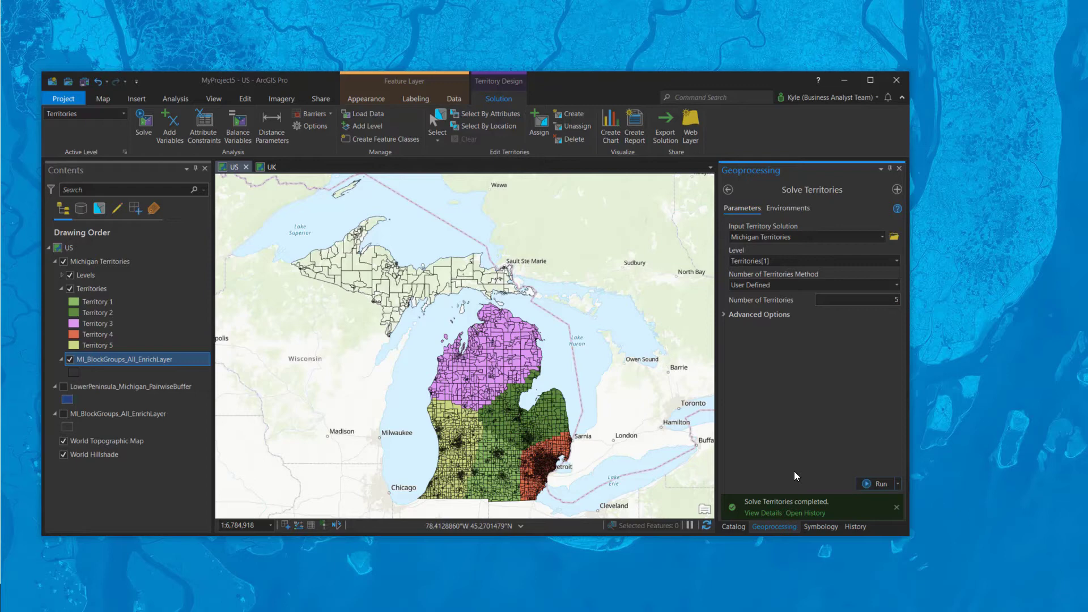
- In the territory level options for Michigan Territories, set the feature adjacency buffer tolerance to 10 miles
{"action": "left_click", "coordinate": [308, 127]}
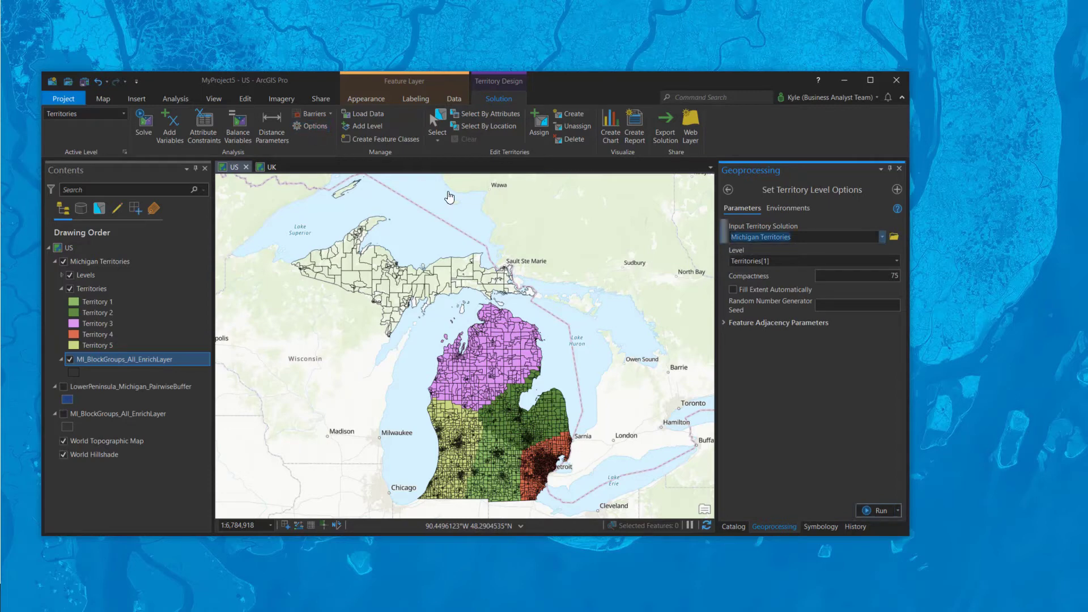
{"action": "left_click", "coordinate": [725, 323]}
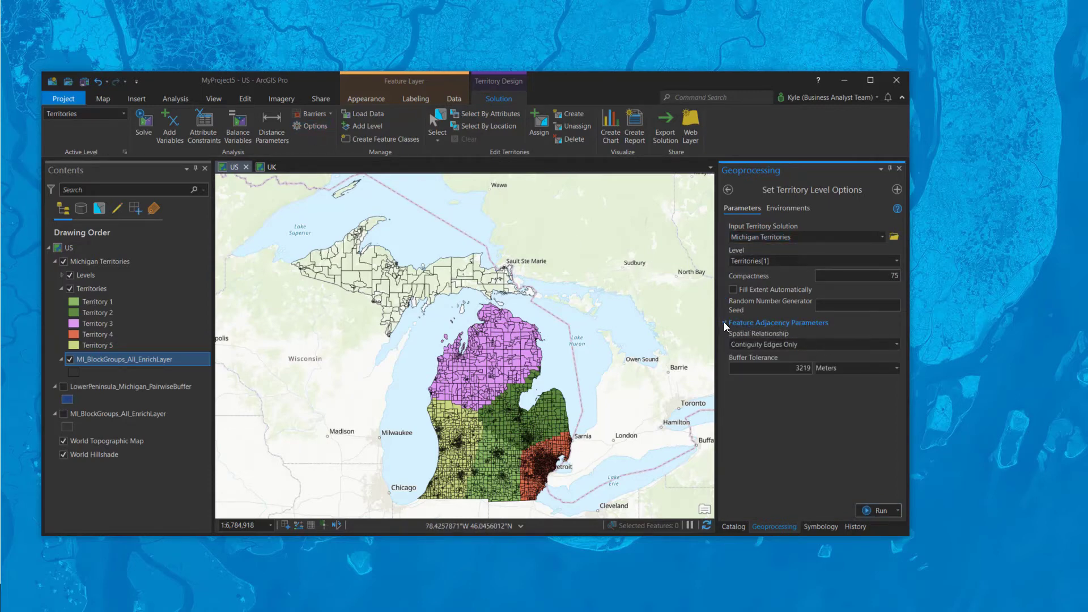
{"action": "left_click", "coordinate": [777, 369]}
{"action": "left_click", "coordinate": [850, 368]}
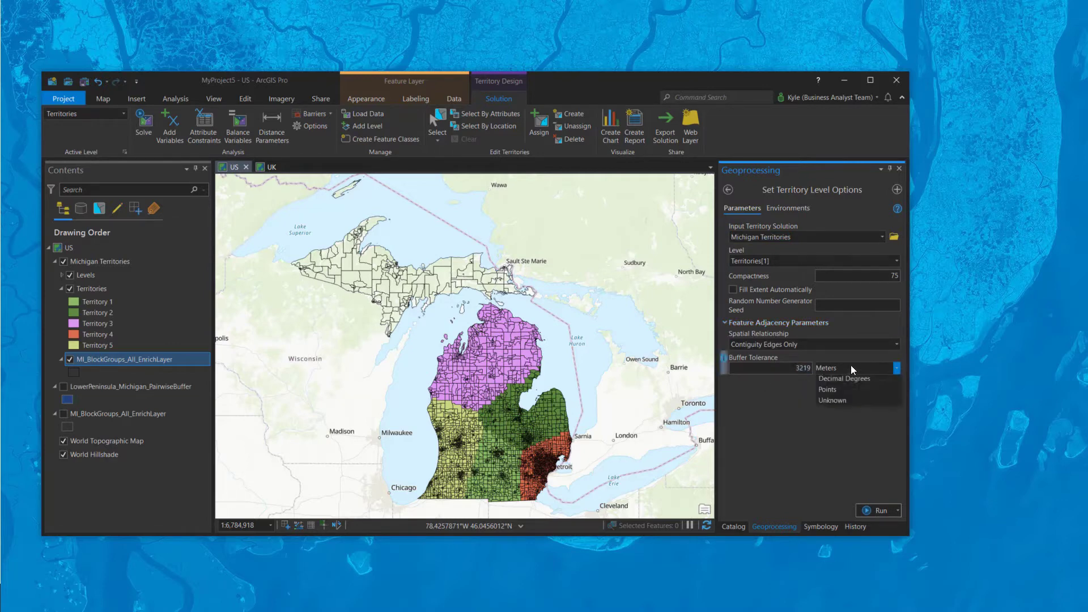
{"action": "left_click", "coordinate": [846, 450]}
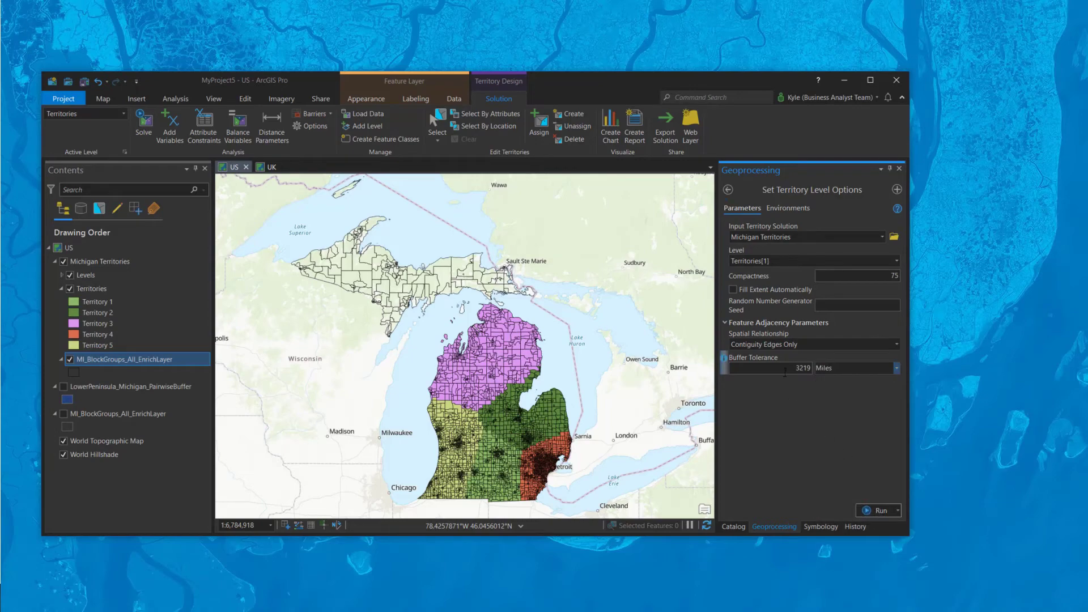
{"action": "type", "text": "10"}
- Measure the distance across the strait between the northern tip of the Lower Peninsula and the Upper Peninsula
{"action": "scroll", "coordinate": [458, 311], "scroll_direction": "up", "scroll_amount": 3}
{"action": "scroll", "coordinate": [352, 226], "scroll_direction": "up", "scroll_amount": 2}
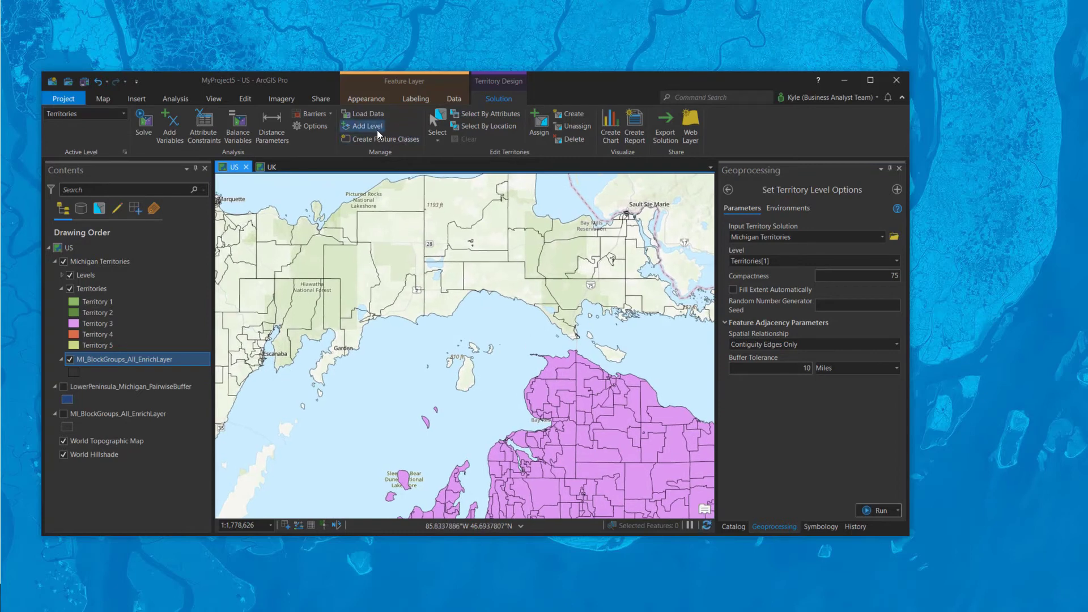
{"action": "left_click", "coordinate": [99, 99]}
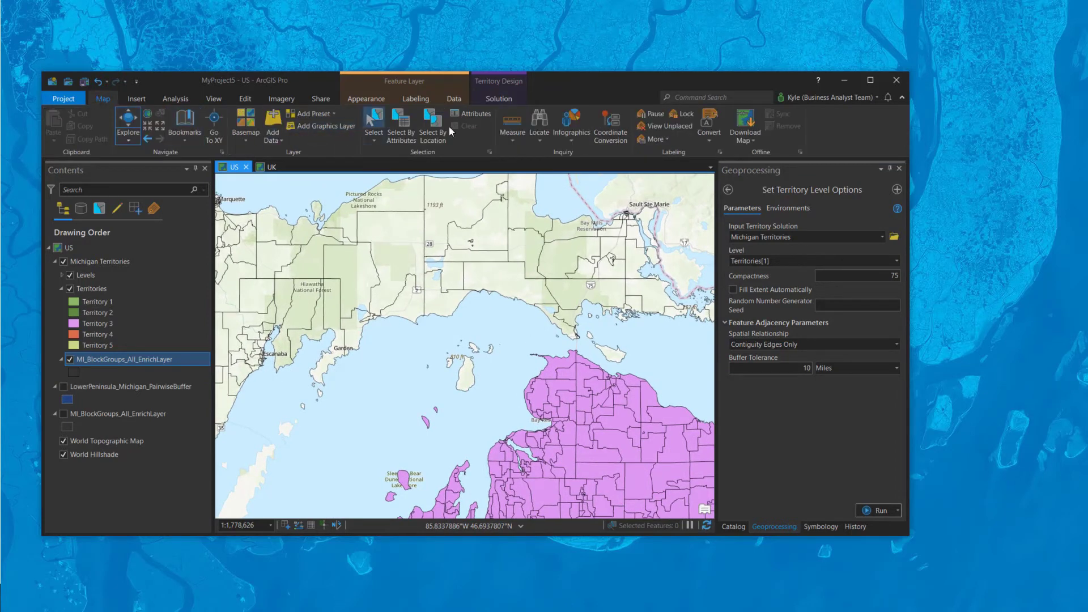
{"action": "left_click", "coordinate": [507, 124]}
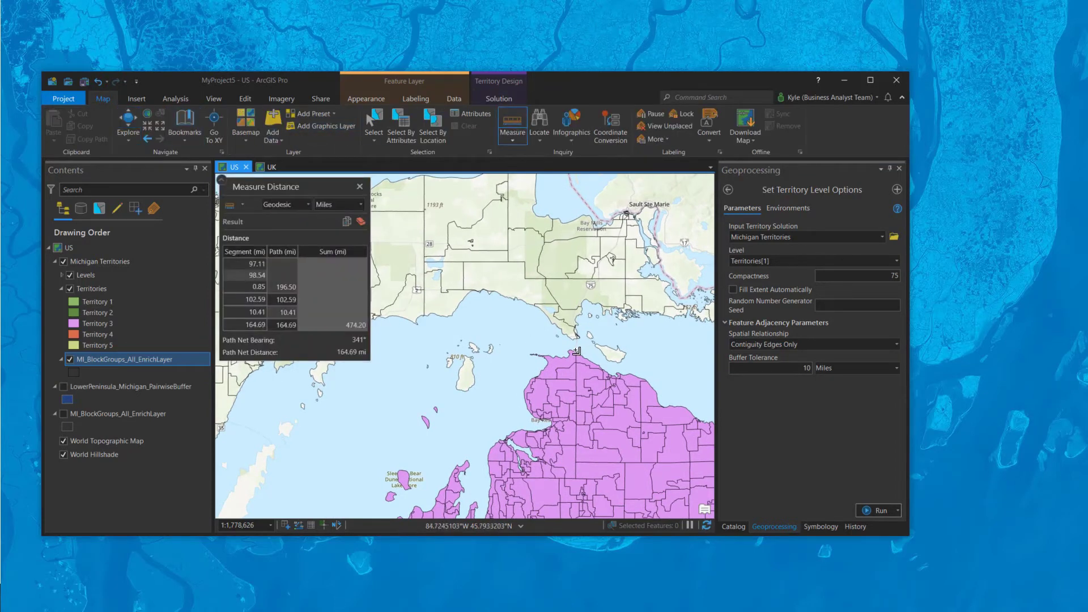
{"action": "scroll", "coordinate": [589, 363], "scroll_direction": "down", "scroll_amount": 3}
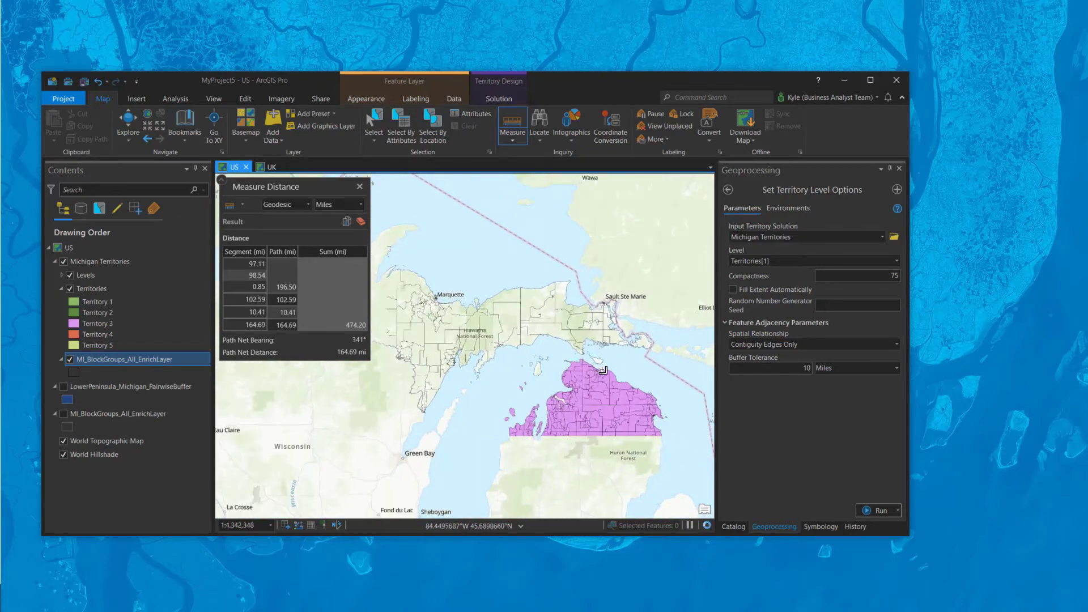
{"action": "scroll", "coordinate": [647, 407], "scroll_direction": "down", "scroll_amount": 2}
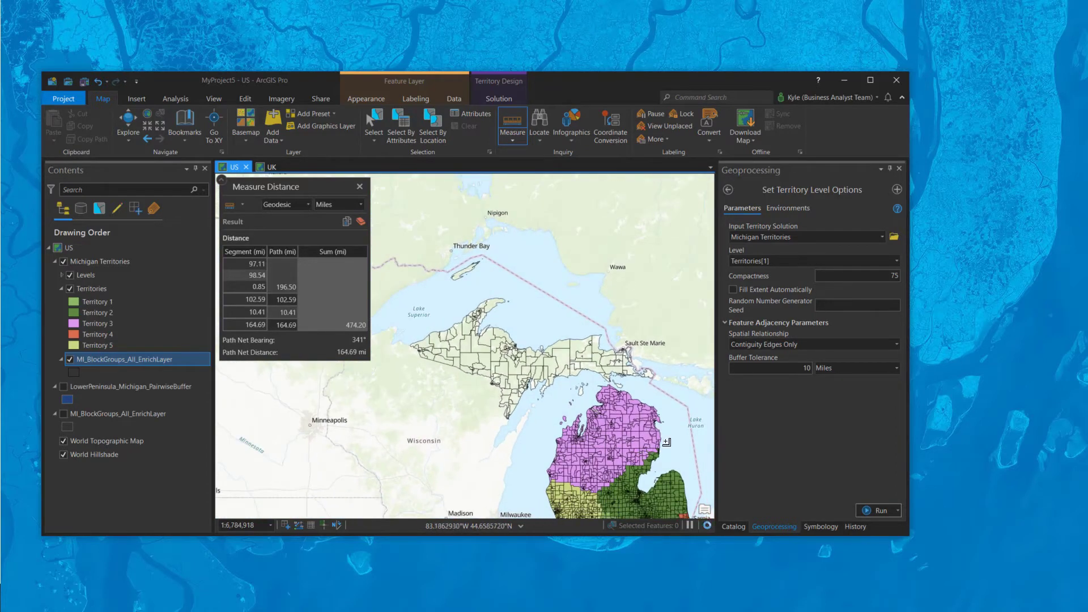
{"action": "scroll", "coordinate": [623, 397], "scroll_direction": "up", "scroll_amount": 1}
{"action": "scroll", "coordinate": [590, 358], "scroll_direction": "up", "scroll_amount": 1}
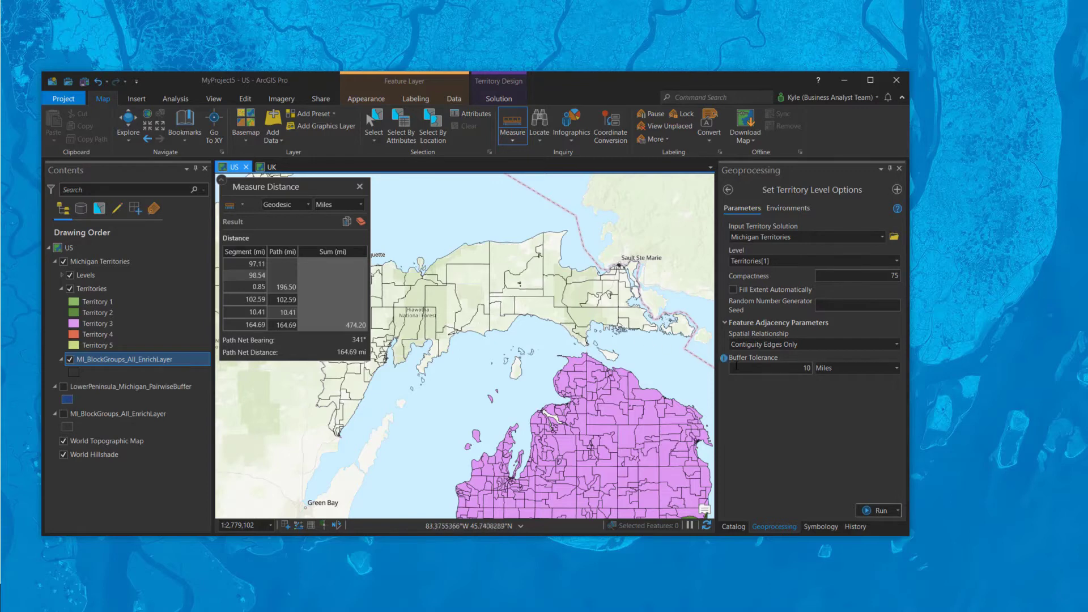
{"action": "scroll", "coordinate": [589, 355], "scroll_direction": "up", "scroll_amount": 1}
{"action": "left_click", "coordinate": [579, 358]}
{"action": "double_click", "coordinate": [580, 354]}
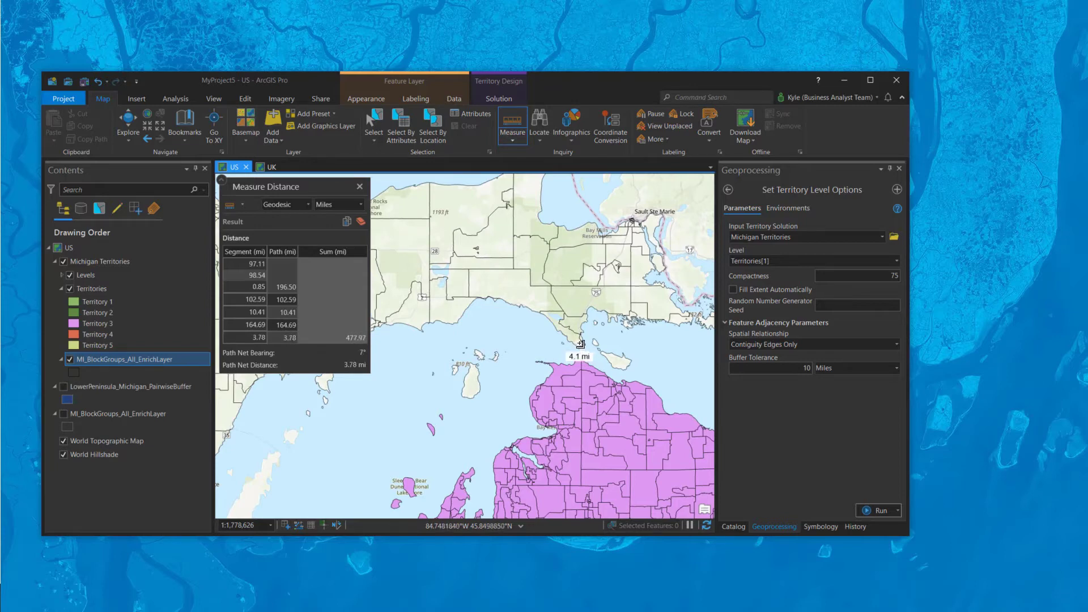
{"action": "left_click", "coordinate": [359, 186]}
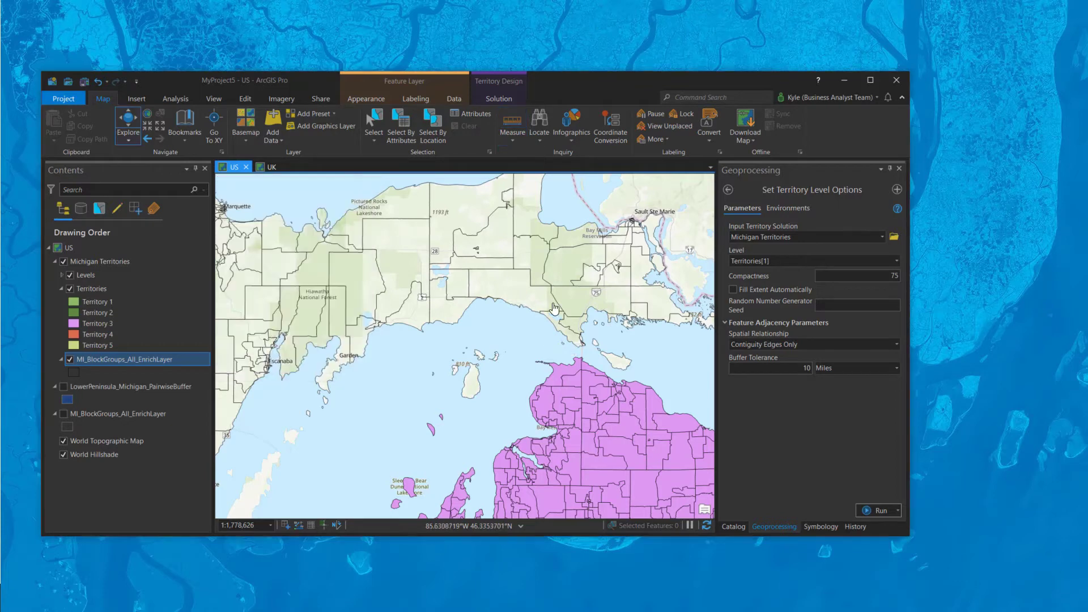
- Temporarily display the LowerPeninsula_Michigan_PairwiseBuffer layer and examine where the buffer reaches the Upper Peninsula and nearby islands
{"action": "left_click", "coordinate": [783, 372]}
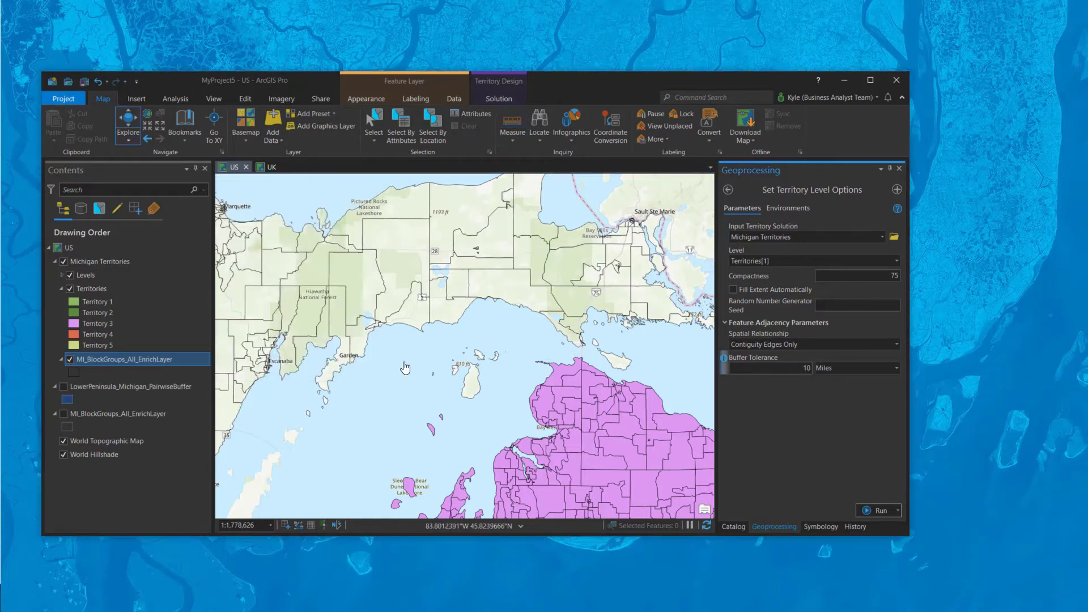
{"action": "left_click", "coordinate": [64, 388]}
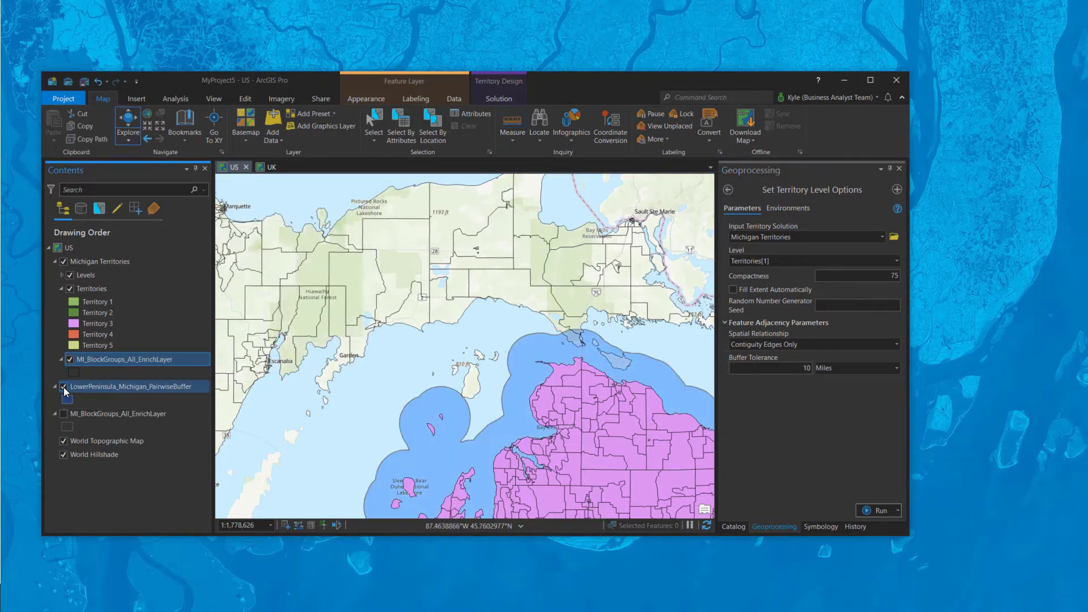
{"action": "scroll", "coordinate": [638, 371], "scroll_direction": "down", "scroll_amount": 2}
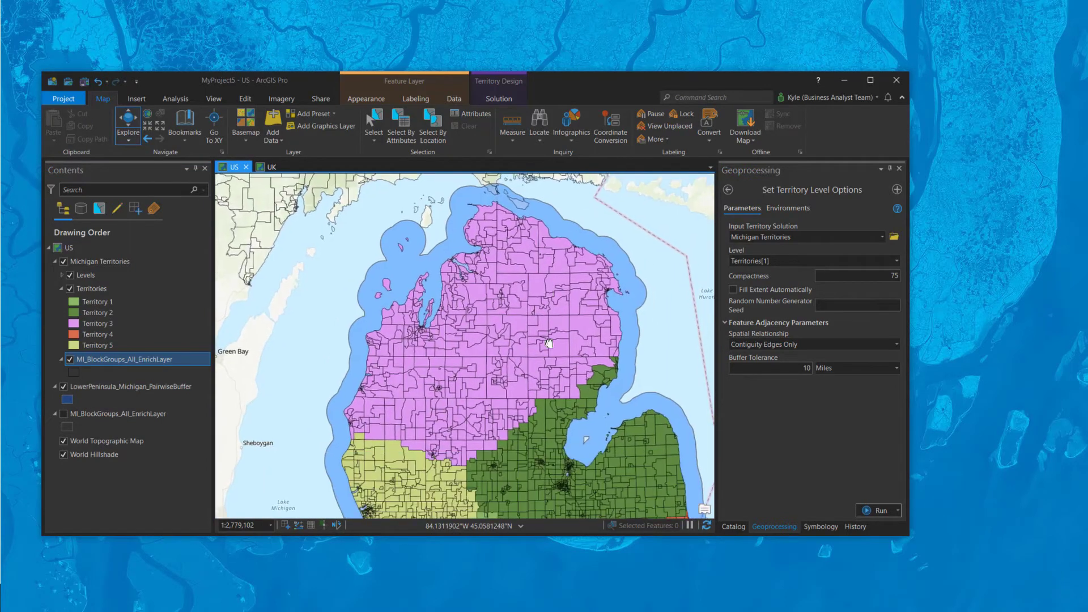
{"action": "scroll", "coordinate": [593, 445], "scroll_direction": "down", "scroll_amount": 2}
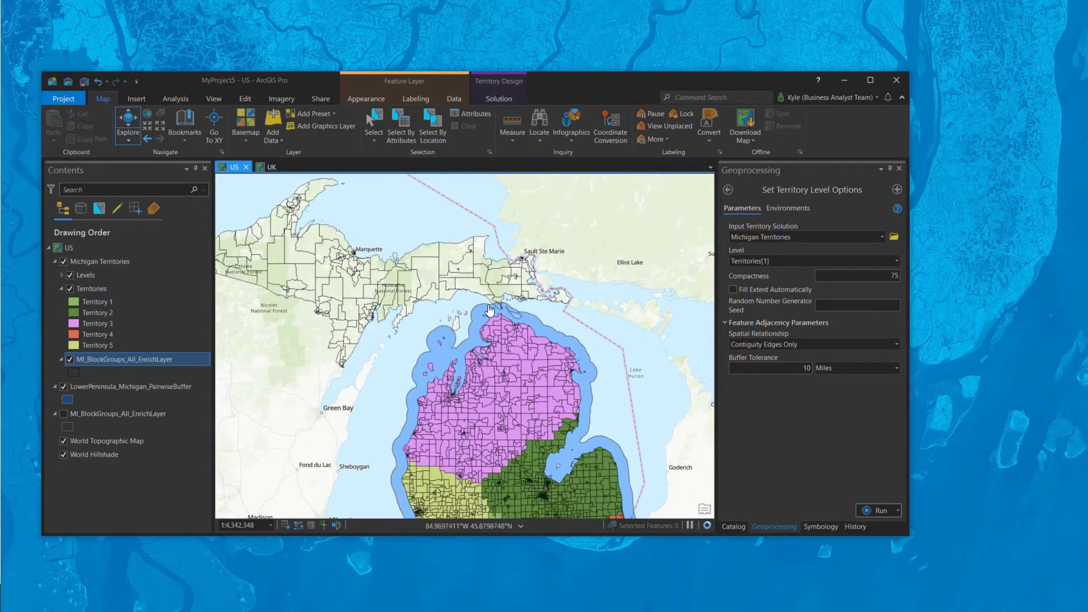
{"action": "scroll", "coordinate": [491, 311], "scroll_direction": "up", "scroll_amount": 7}
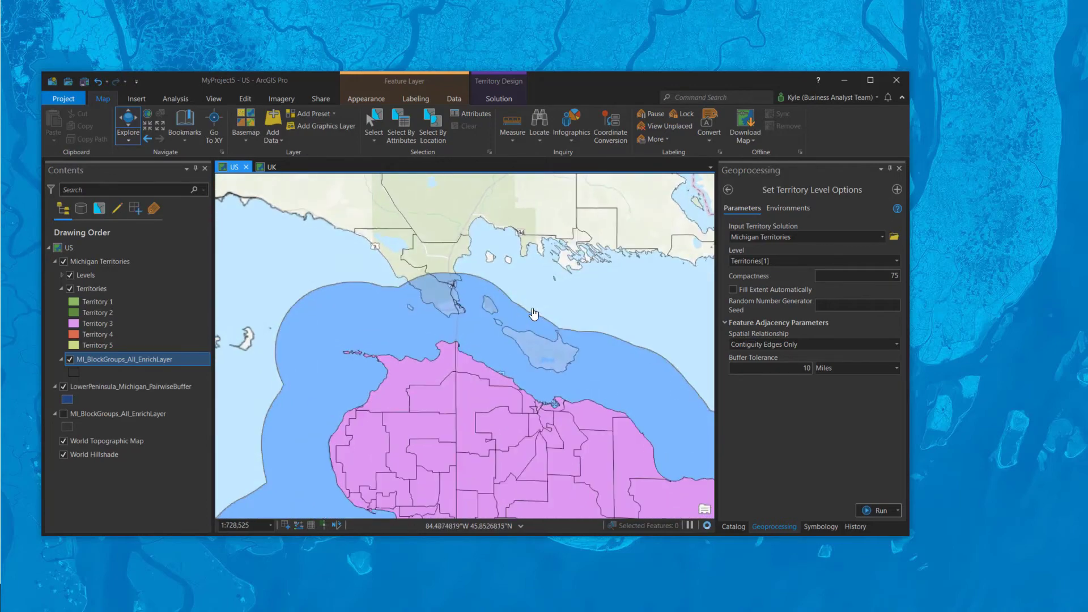
{"action": "scroll", "coordinate": [475, 310], "scroll_direction": "down", "scroll_amount": 3}
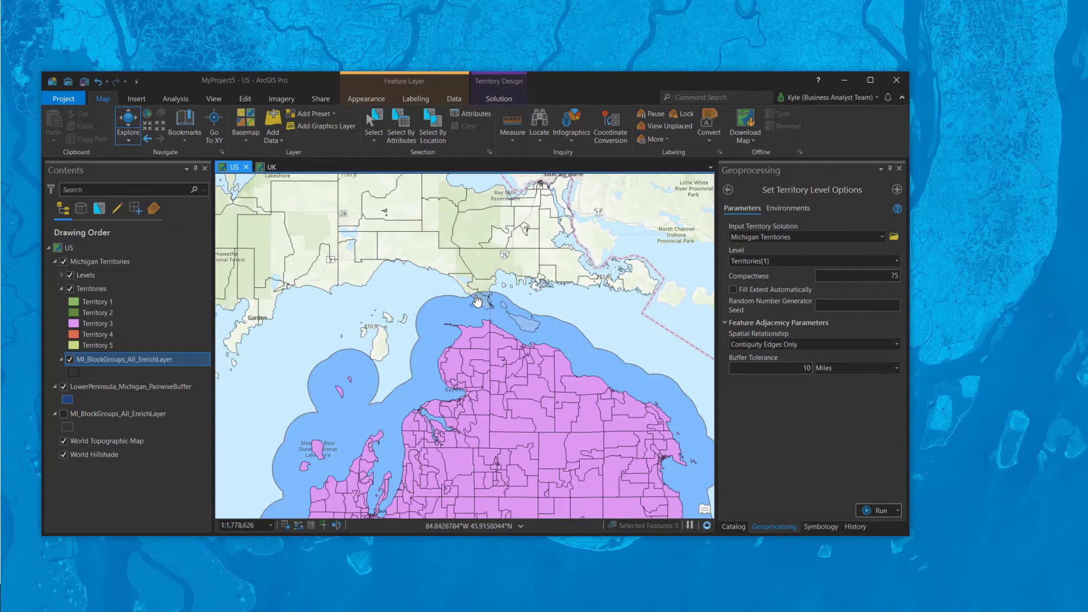
{"action": "scroll", "coordinate": [485, 307], "scroll_direction": "up", "scroll_amount": 2}
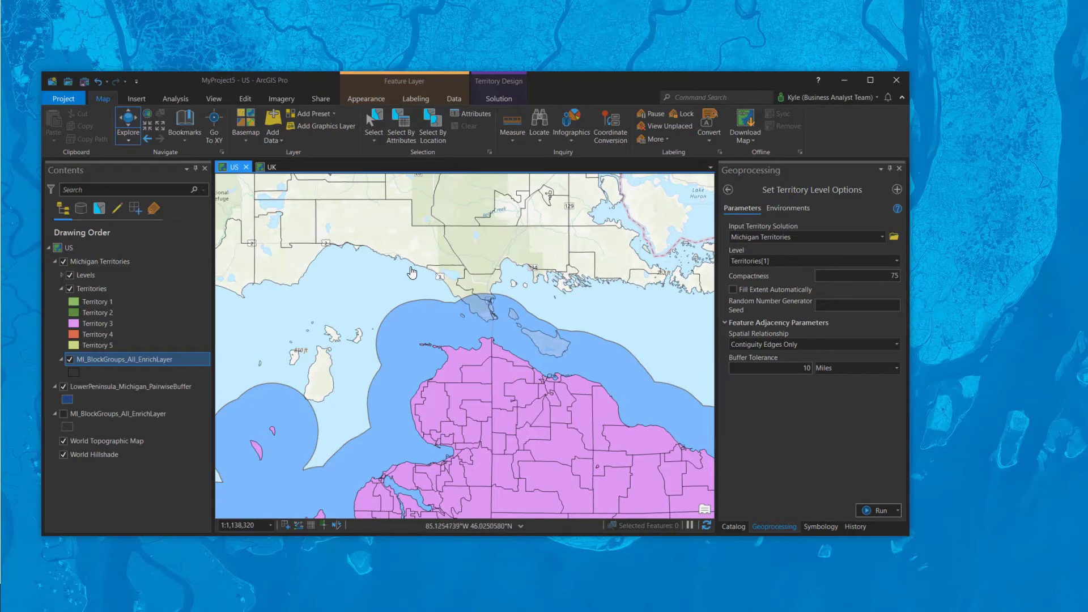
{"action": "scroll", "coordinate": [411, 273], "scroll_direction": "down", "scroll_amount": 2}
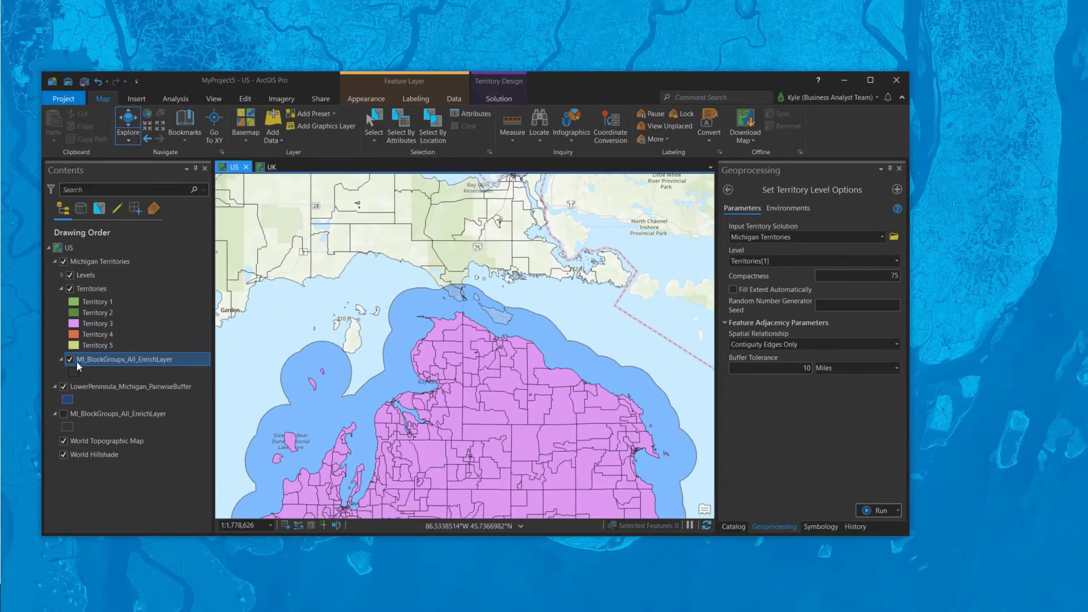
{"action": "left_click", "coordinate": [65, 389]}
- Re-enter 10 miles as the buffer tolerance and run Set Territory Level Options for Michigan Territories
{"action": "left_click", "coordinate": [805, 367]}
{"action": "key", "text": "BackSpace"}
{"action": "type", "text": "0"}
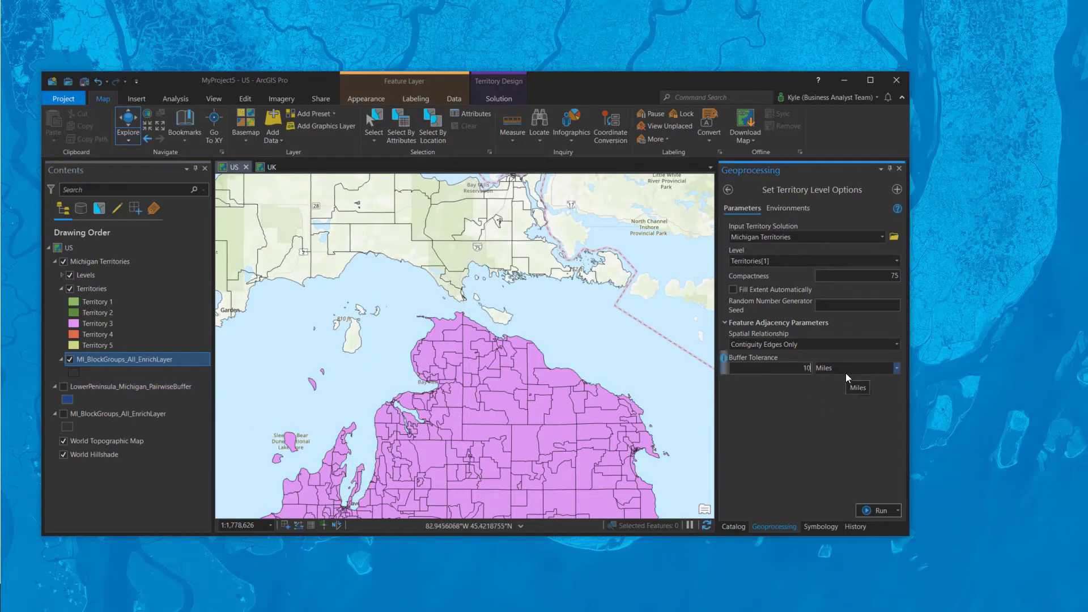
{"action": "left_click", "coordinate": [875, 510]}
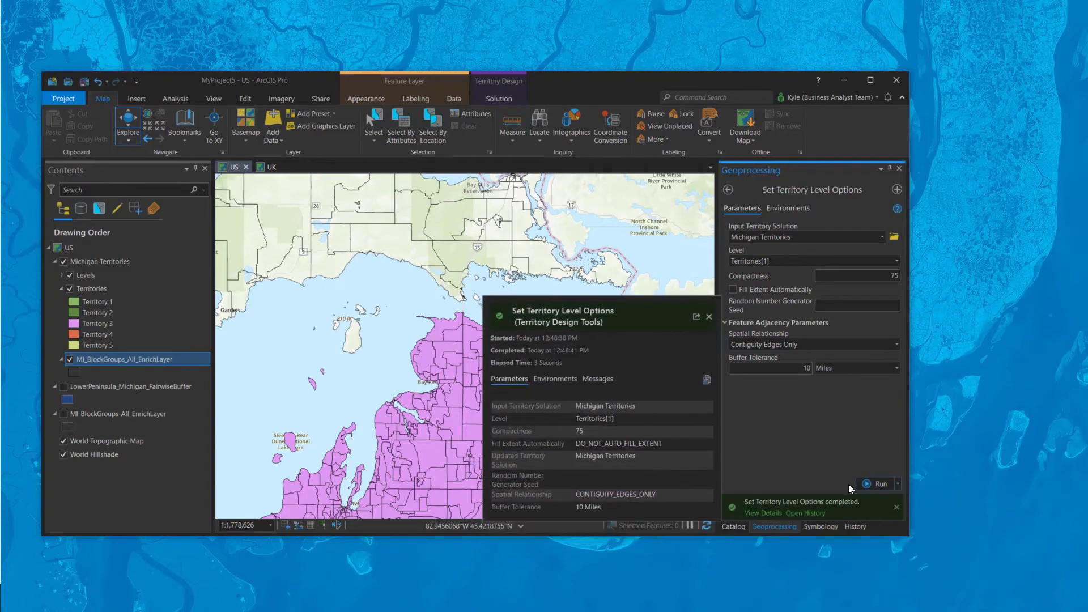
- Run Solve Territories on the Michigan Territories solution with 5 user-defined territories and bring the whole state into view
{"action": "left_click", "coordinate": [499, 98]}
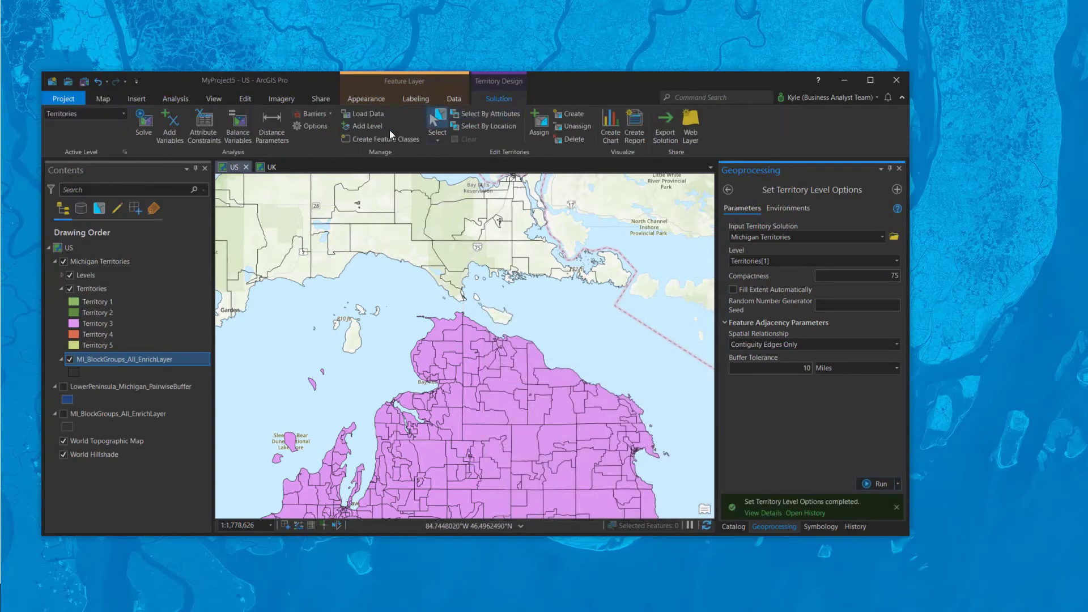
{"action": "left_click", "coordinate": [143, 132]}
{"action": "left_click", "coordinate": [861, 300]}
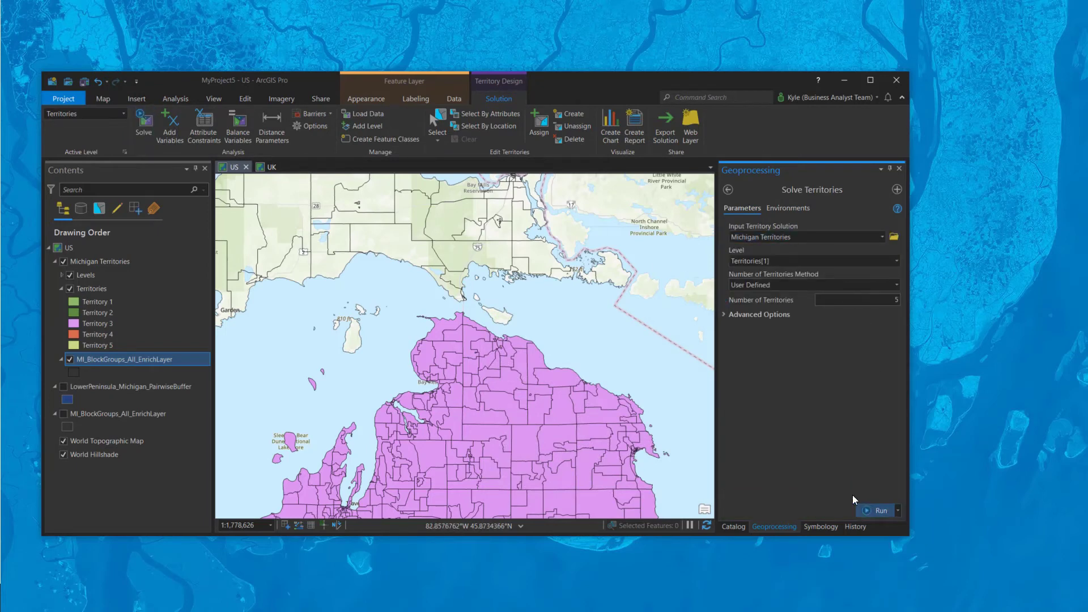
{"action": "left_click", "coordinate": [867, 511]}
{"action": "scroll", "coordinate": [335, 272], "scroll_direction": "down", "scroll_amount": 3}
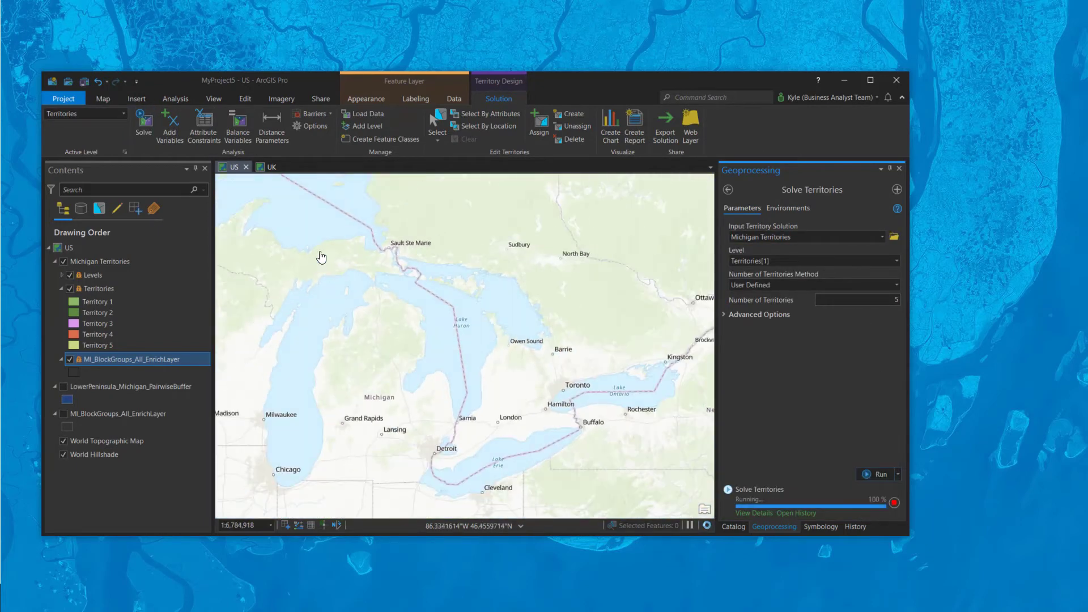
{"action": "left_click_drag", "start_coordinate": [321, 257], "coordinate": [433, 295]}
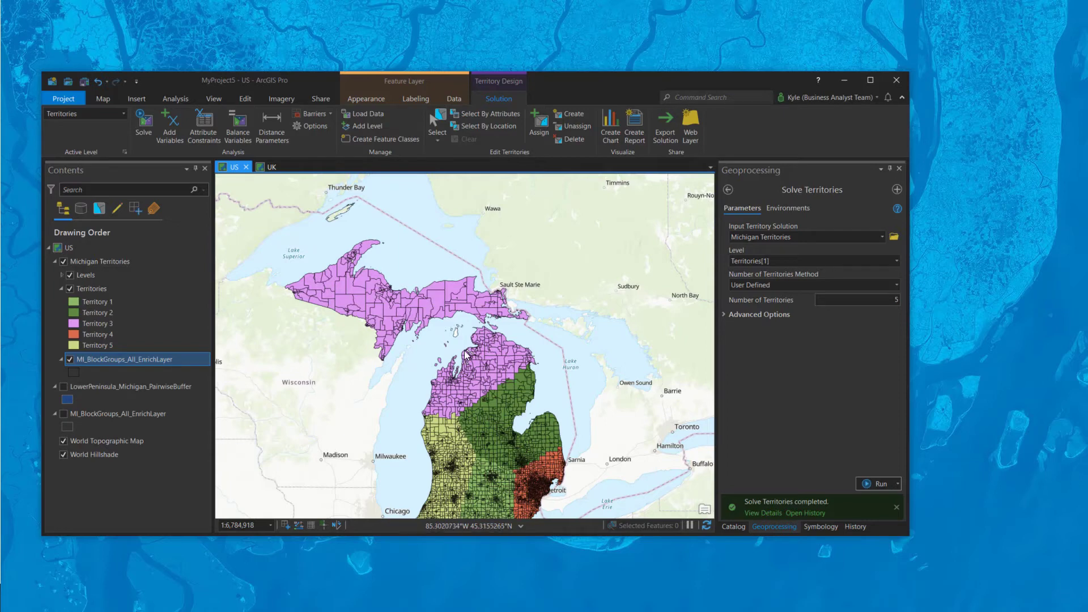
- Examine the solved territories across the Upper Peninsula, the islands in northern Lake Michigan, and Isle Royale
{"action": "scroll", "coordinate": [471, 335], "scroll_direction": "up", "scroll_amount": 4}
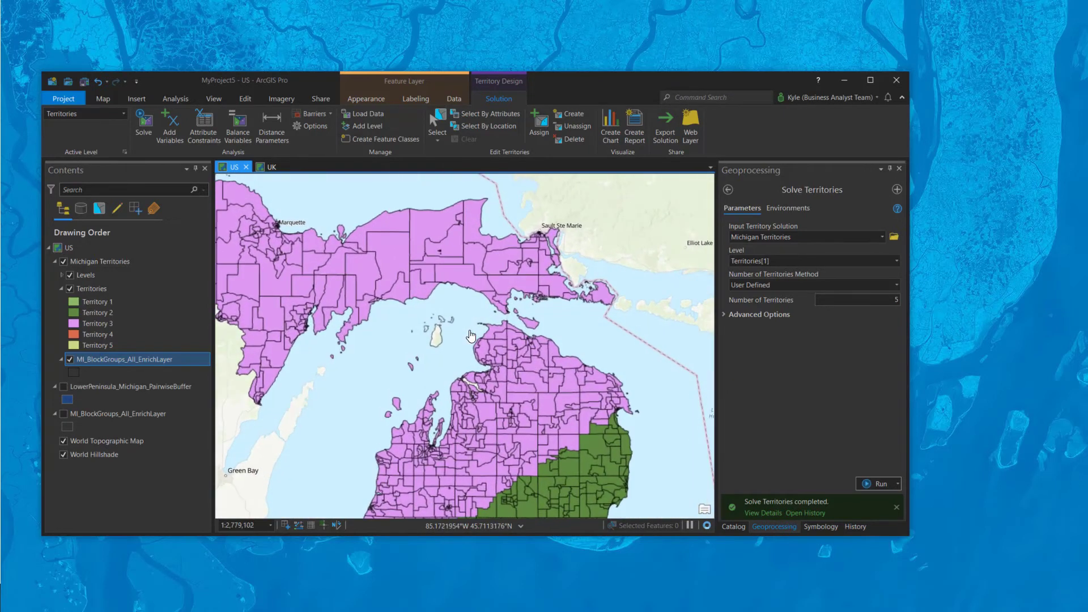
{"action": "scroll", "coordinate": [470, 336], "scroll_direction": "down", "scroll_amount": 2}
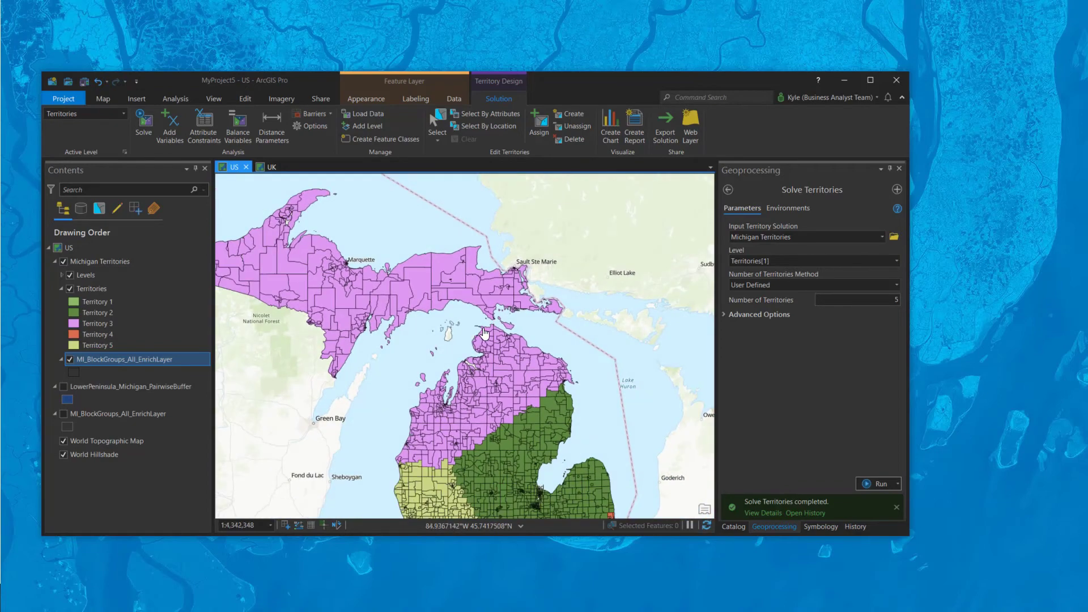
{"action": "scroll", "coordinate": [485, 333], "scroll_direction": "down", "scroll_amount": 2}
{"action": "scroll", "coordinate": [459, 339], "scroll_direction": "up", "scroll_amount": 6}
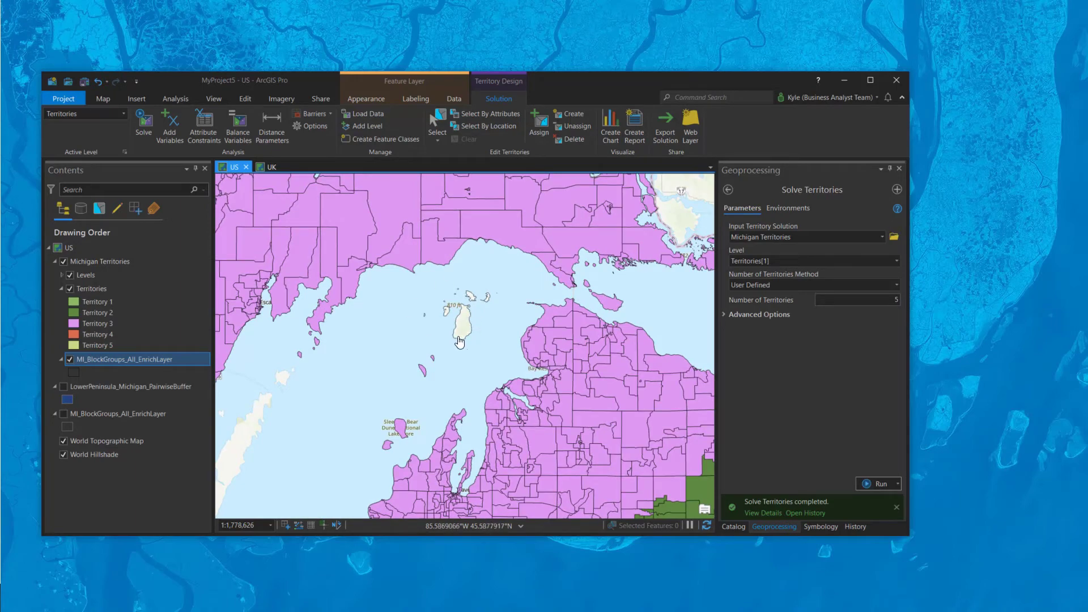
{"action": "scroll", "coordinate": [448, 321], "scroll_direction": "down", "scroll_amount": 4}
{"action": "left_click_drag", "start_coordinate": [391, 261], "coordinate": [489, 411]}
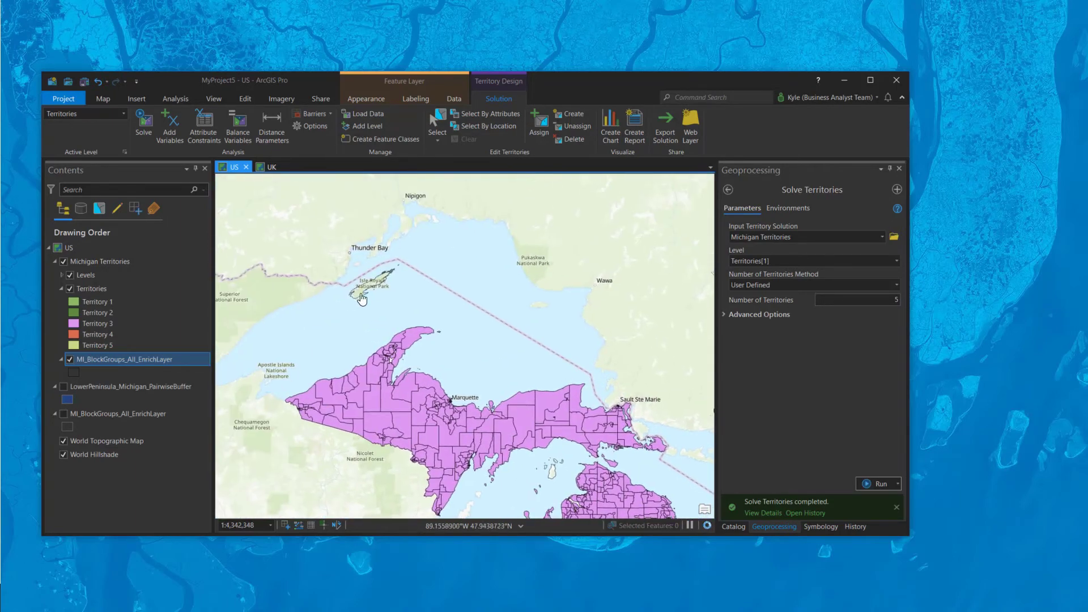
{"action": "scroll", "coordinate": [360, 294], "scroll_direction": "up", "scroll_amount": 4}
{"action": "scroll", "coordinate": [363, 296], "scroll_direction": "down", "scroll_amount": 1}
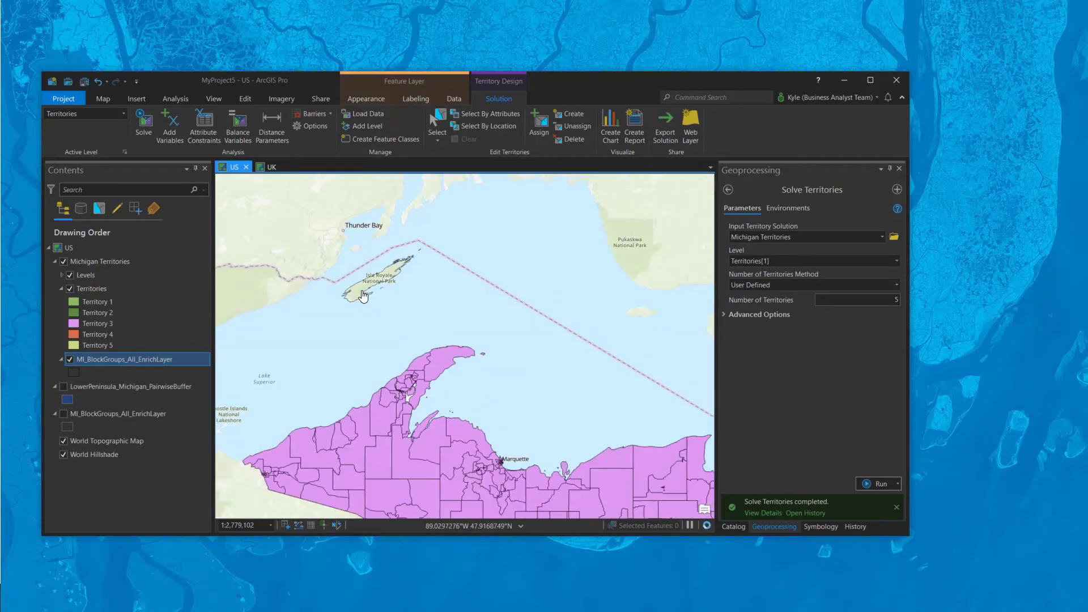
- Show the LowerPeninsula_Michigan_PairwiseBuffer layer over the northern Lake Michigan islands and open the feature adjacency parameters in the territory level options
{"action": "left_click", "coordinate": [64, 387]}
{"action": "left_click_drag", "start_coordinate": [466, 347], "coordinate": [364, 240]}
{"action": "scroll", "coordinate": [508, 403], "scroll_direction": "up", "scroll_amount": 1}
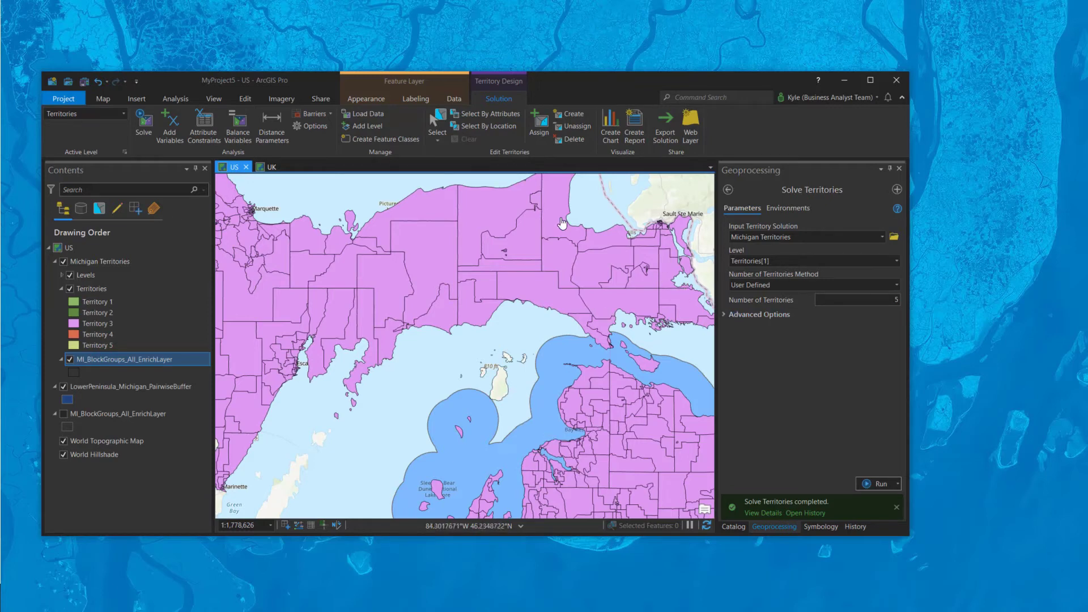
{"action": "left_click", "coordinate": [309, 126]}
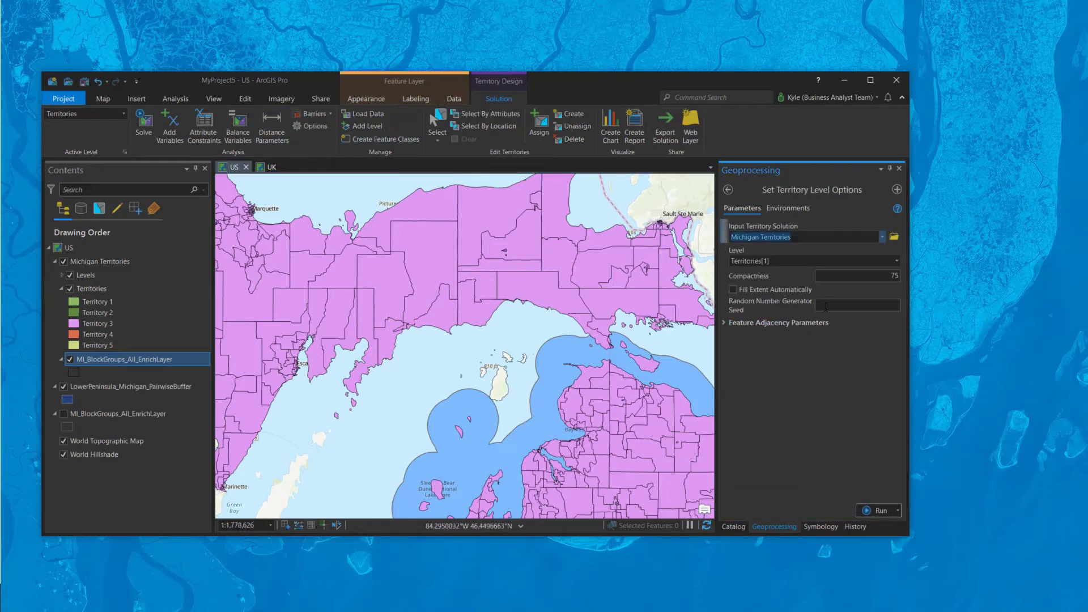
{"action": "left_click", "coordinate": [726, 322]}
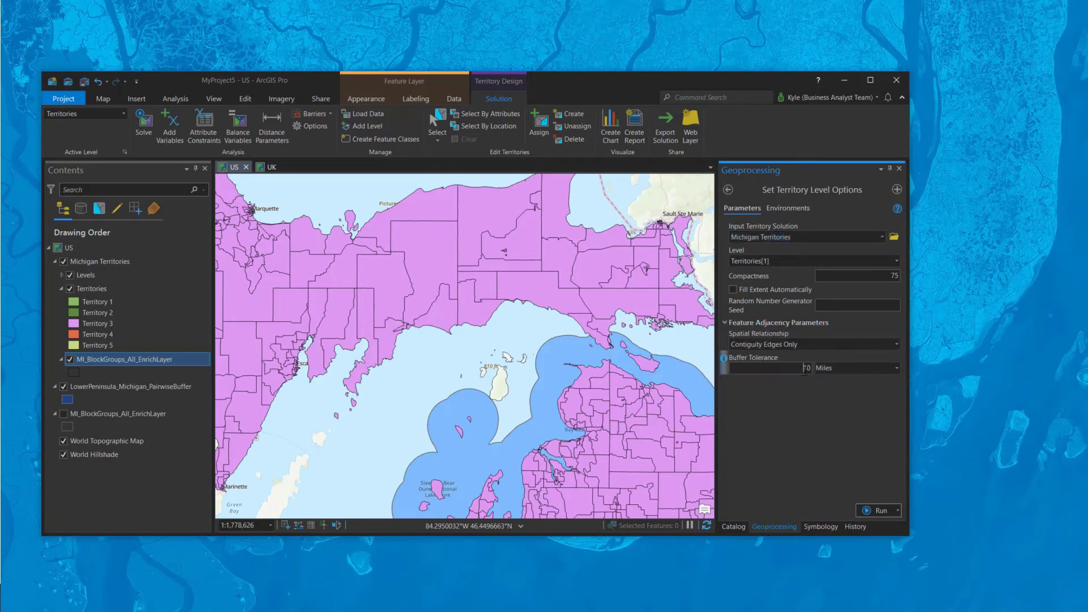
- Measure the geodesic distance in miles from the Upper Peninsula's northern tip out to Isle Royale, leaving the measuring tool when done
{"action": "left_click_drag", "start_coordinate": [395, 233], "coordinate": [500, 403]}
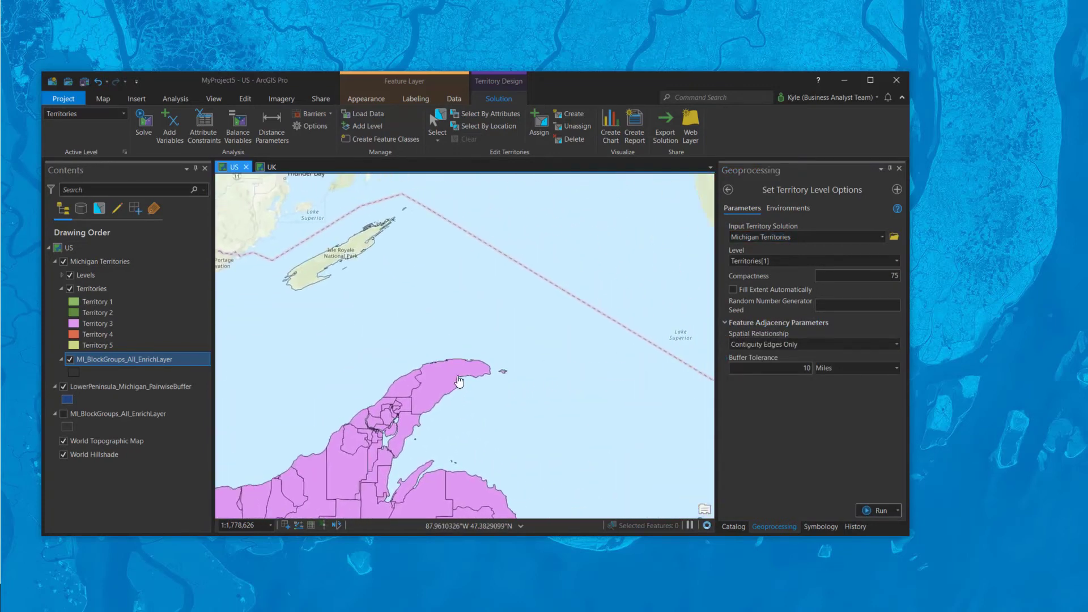
{"action": "left_click_drag", "start_coordinate": [423, 293], "coordinate": [587, 297]}
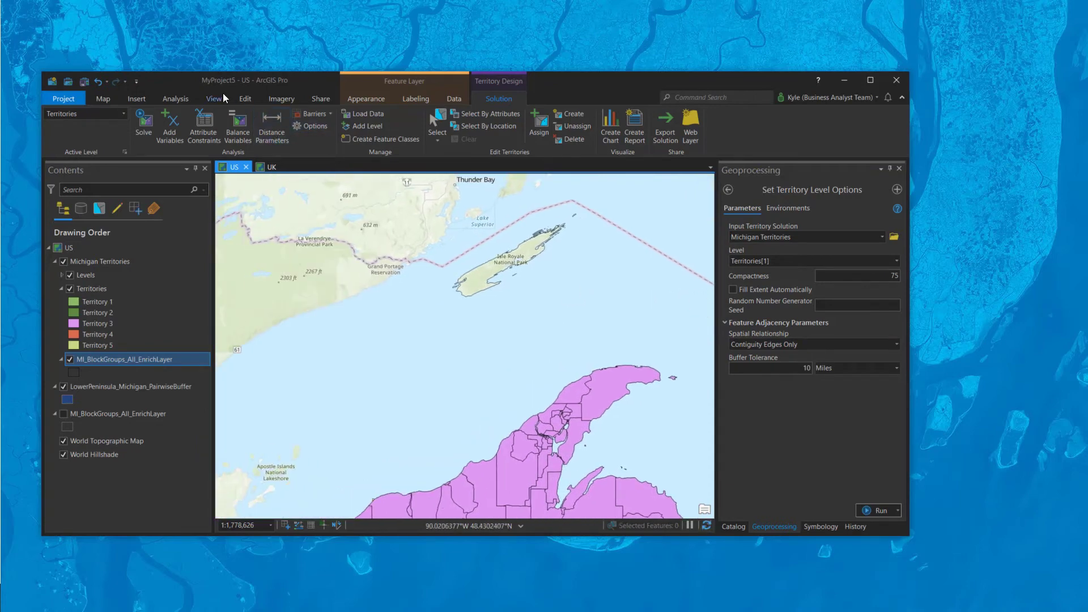
{"action": "left_click", "coordinate": [102, 98]}
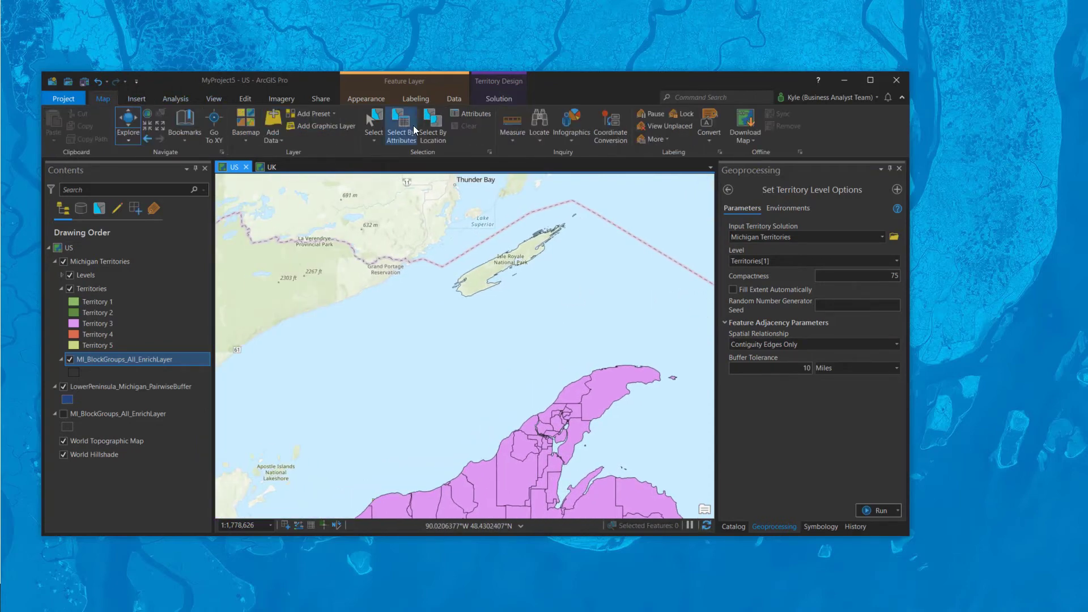
{"action": "left_click", "coordinate": [513, 126]}
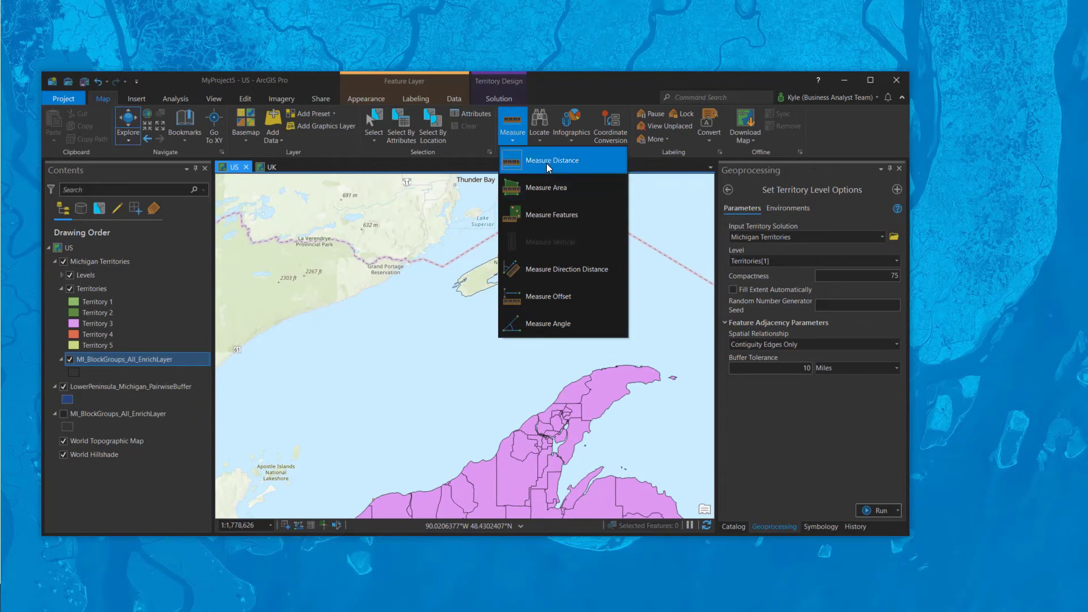
{"action": "left_click", "coordinate": [546, 163]}
{"action": "left_click", "coordinate": [597, 369]}
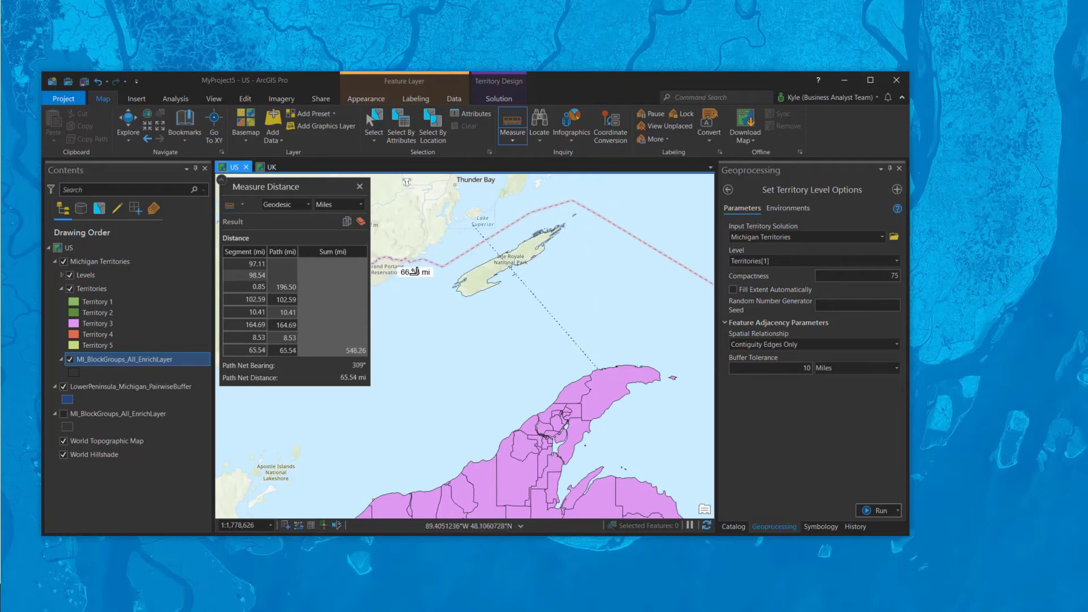
{"action": "left_click", "coordinate": [359, 186]}
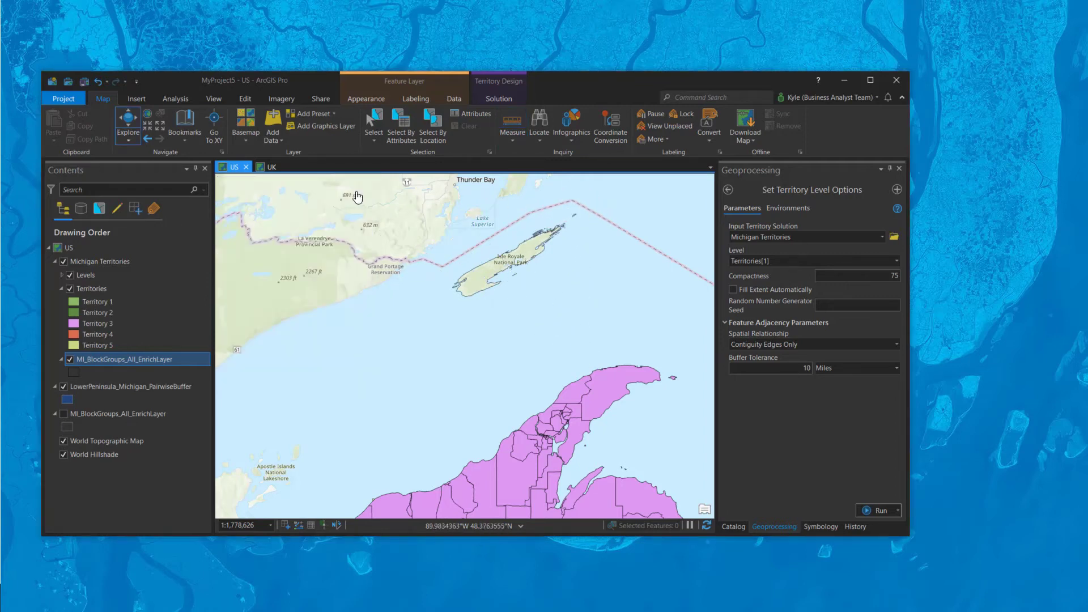
- Bring the whole of Michigan back into view, and switch to the UK map
{"action": "scroll", "coordinate": [528, 374], "scroll_direction": "down", "scroll_amount": 3}
{"action": "scroll", "coordinate": [428, 343], "scroll_direction": "down", "scroll_amount": 2}
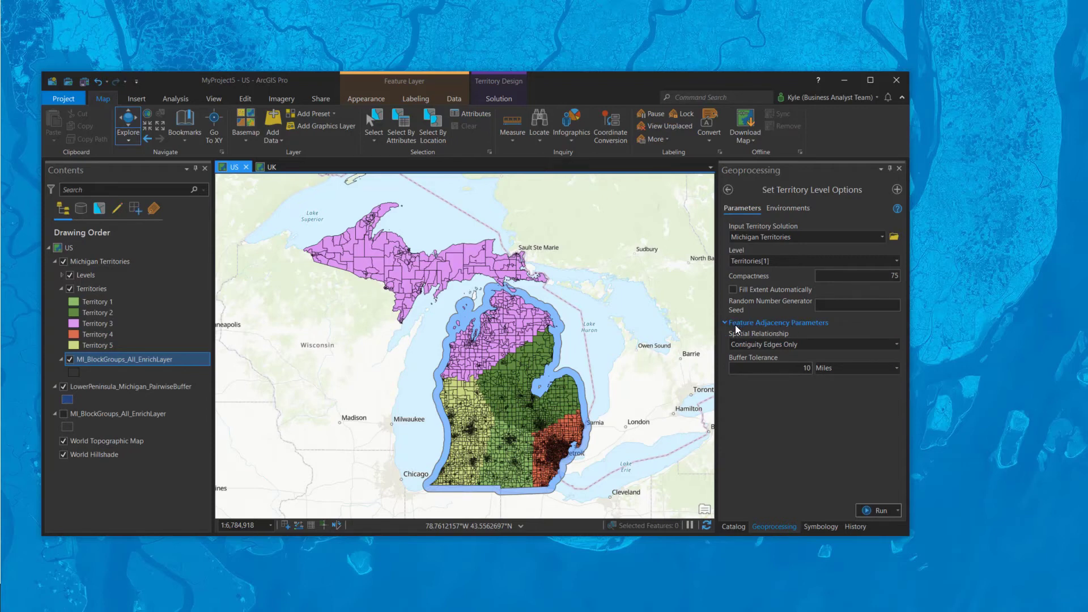
{"action": "left_click_drag", "start_coordinate": [350, 200], "coordinate": [315, 191]}
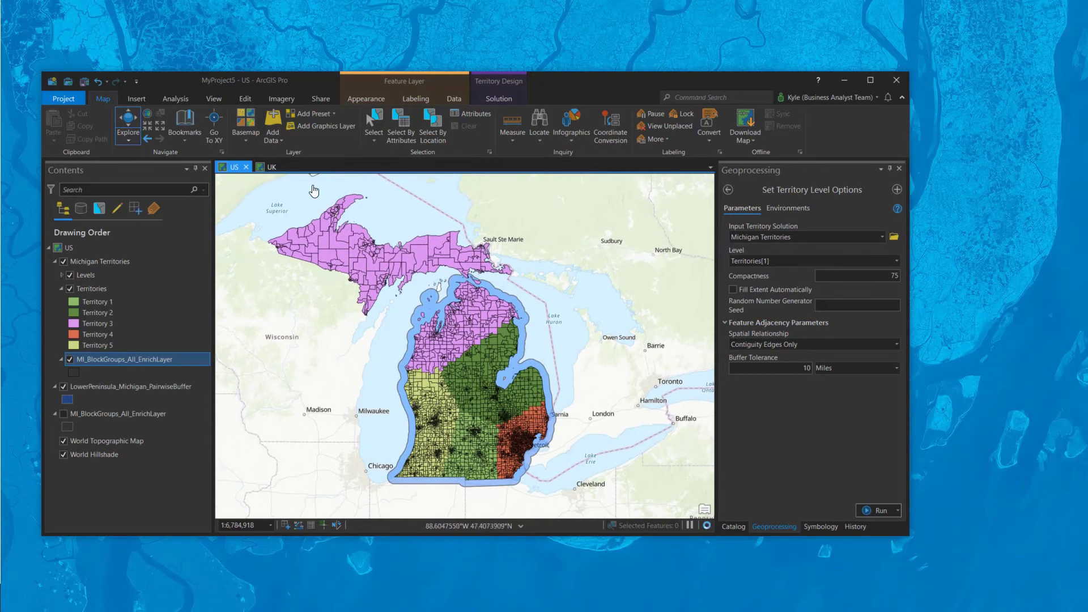
{"action": "left_click", "coordinate": [269, 166]}
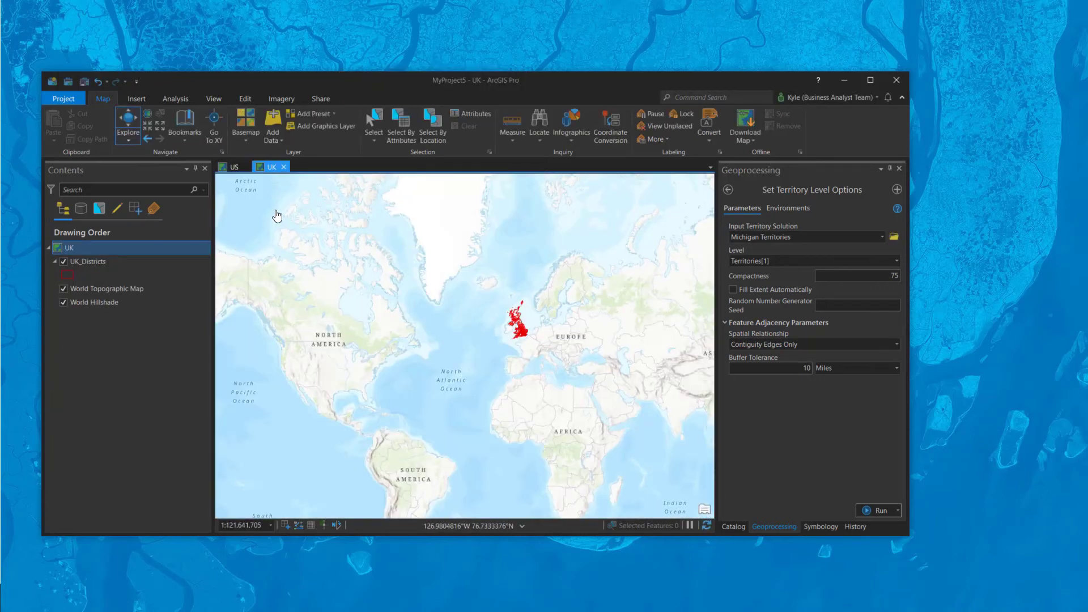
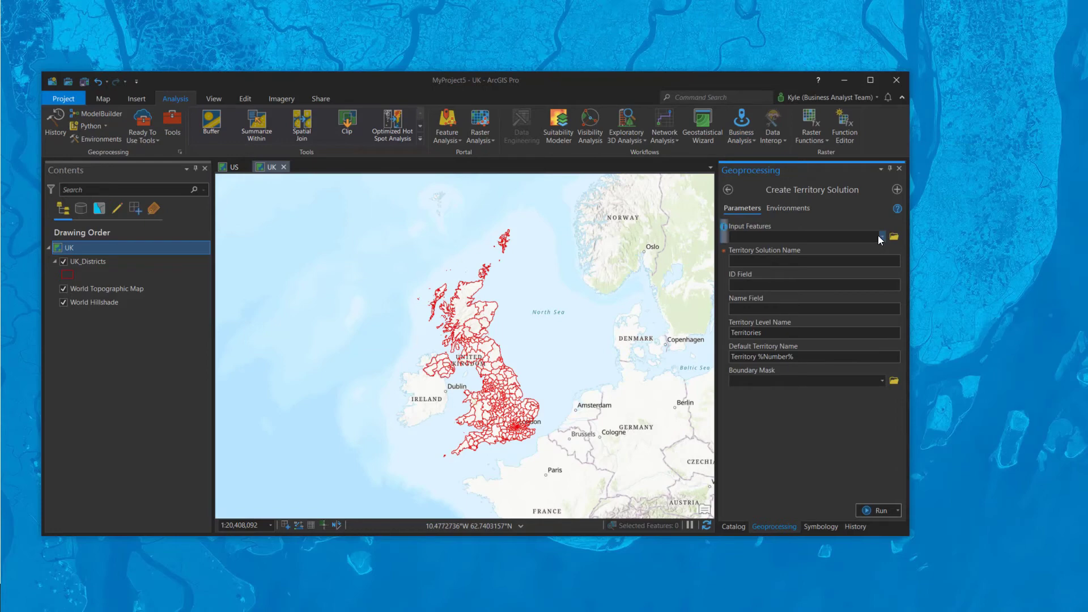
- Choose UK_Districts as the input features for Create Territory Solution
{"action": "left_click", "coordinate": [882, 237]}
{"action": "left_click", "coordinate": [875, 249]}
{"action": "left_click", "coordinate": [879, 259]}
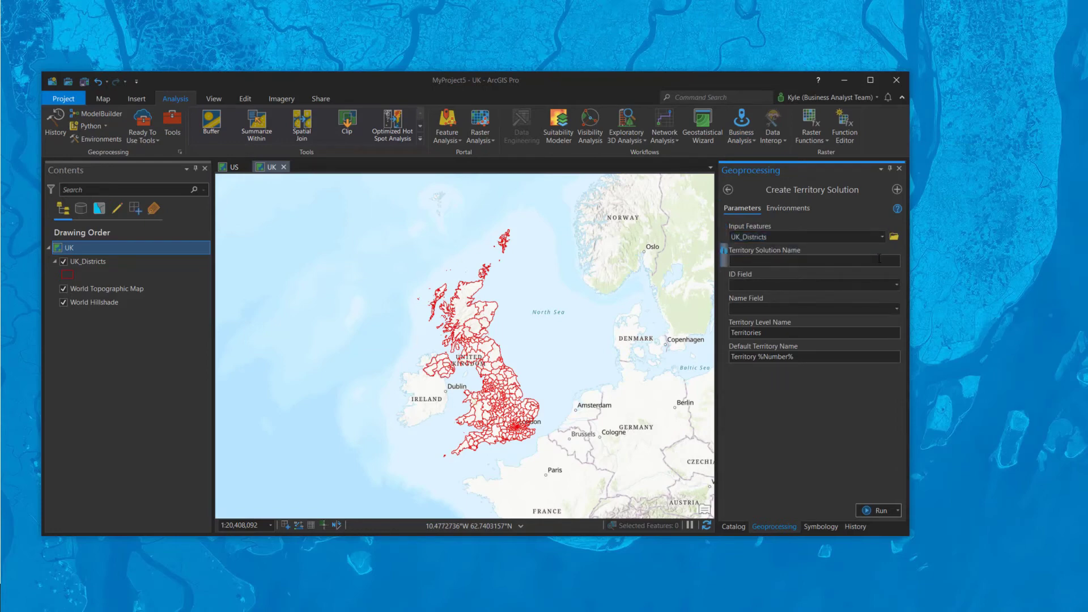
- Look through the portal's European countries and confirm United Kingdom as the Business Analyst data source
{"action": "left_click", "coordinate": [744, 139]}
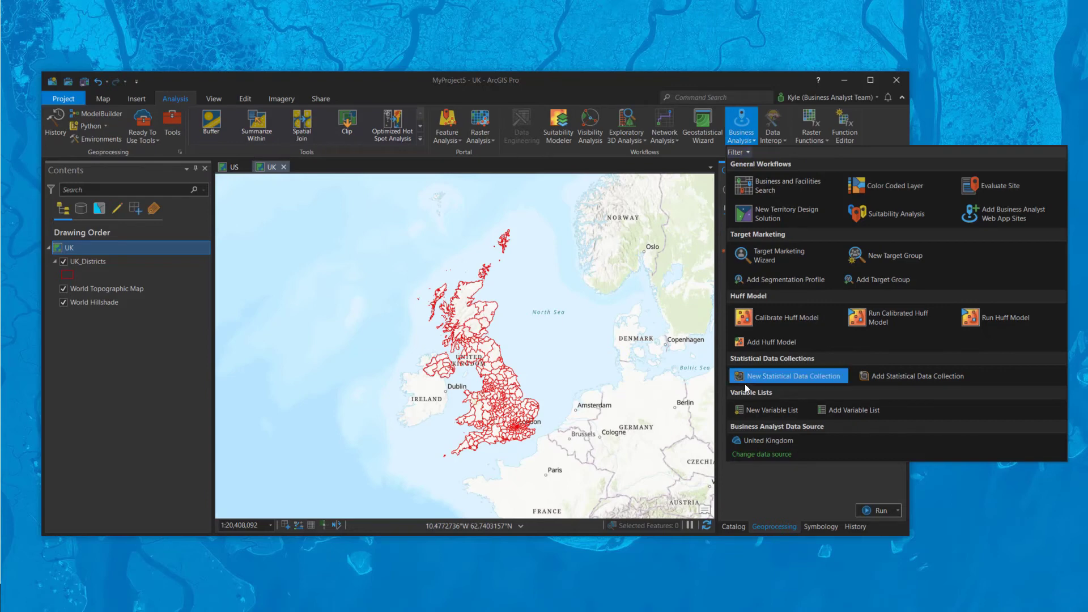
{"action": "left_click", "coordinate": [761, 454]}
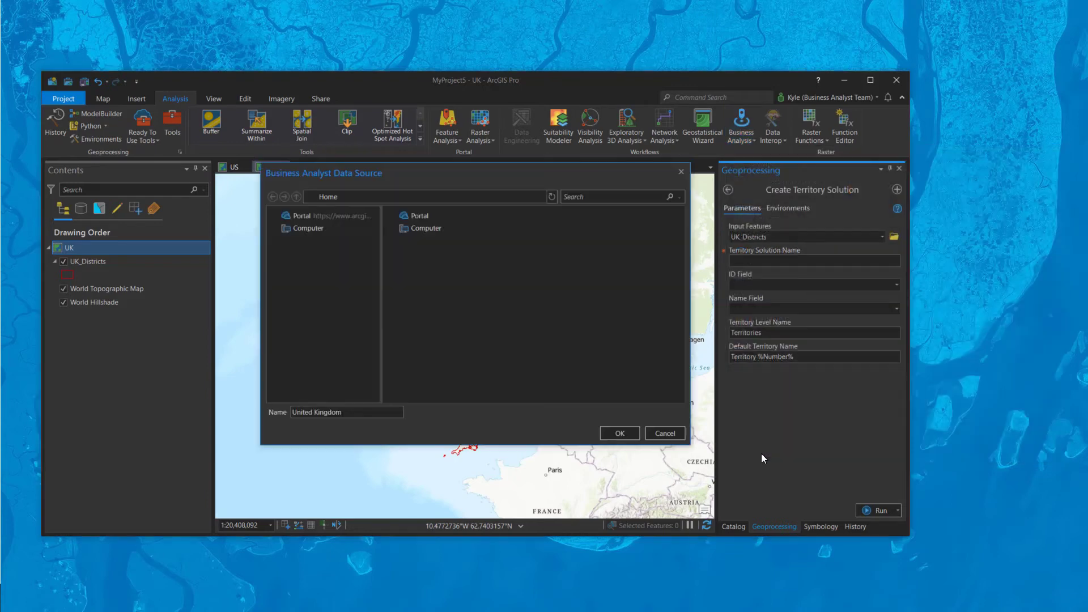
{"action": "left_click", "coordinate": [315, 303]}
{"action": "scroll", "coordinate": [438, 287], "scroll_direction": "down", "scroll_amount": 3}
{"action": "scroll", "coordinate": [438, 287], "scroll_direction": "up", "scroll_amount": 2}
{"action": "scroll", "coordinate": [437, 286], "scroll_direction": "down", "scroll_amount": 10}
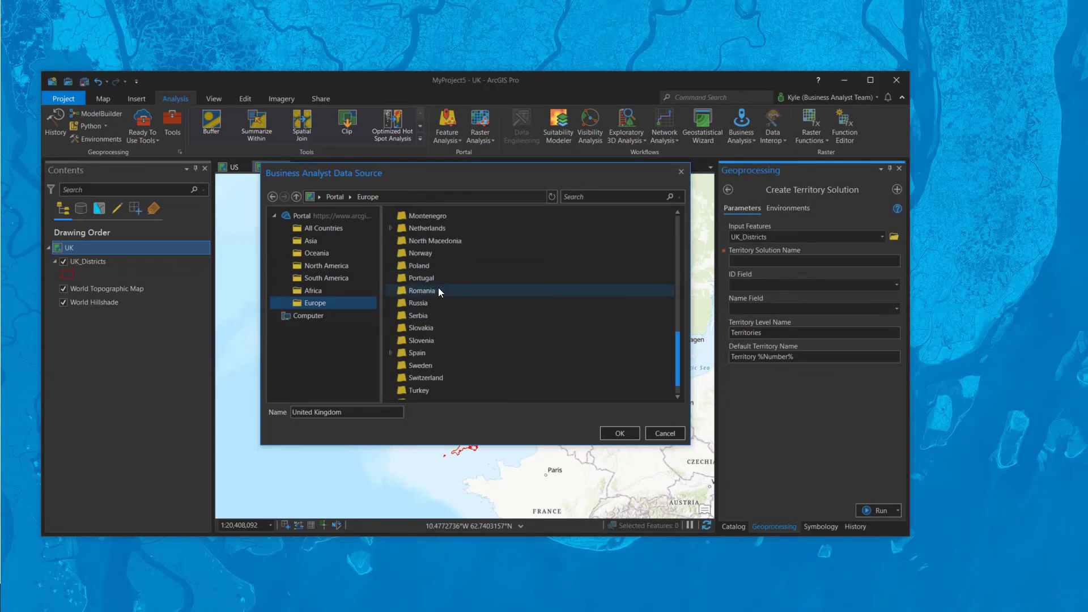
{"action": "left_click", "coordinate": [612, 433]}
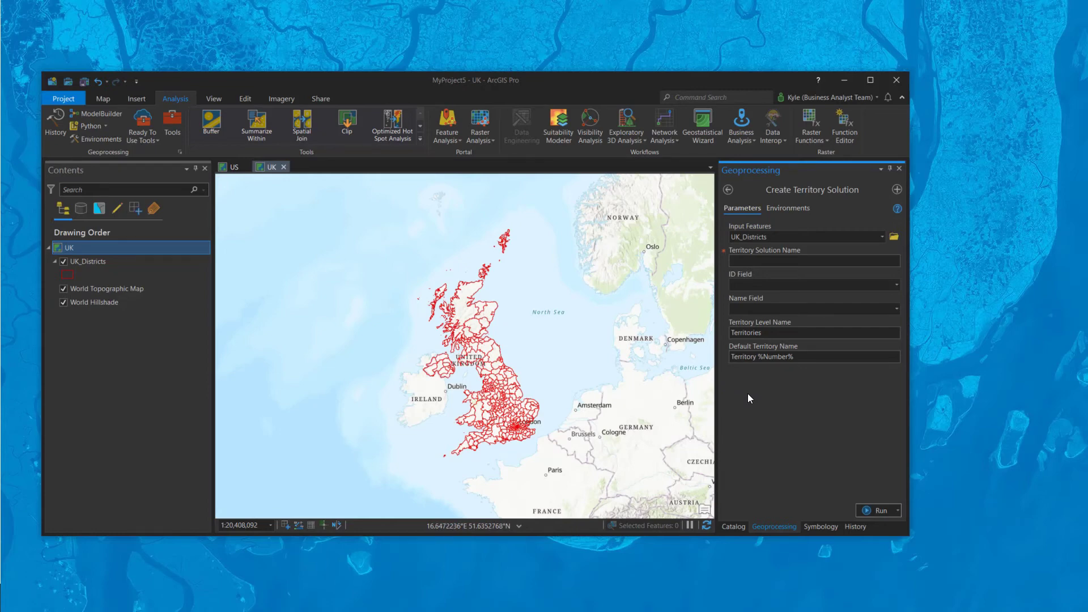
- Name the territory solution UK Districts, use IDField as ID field and NAMES as name field, and run Create Territory Solution
{"action": "left_click", "coordinate": [765, 259]}
{"action": "type", "text": "UK Districts"}
{"action": "key", "text": "Tab"}
{"action": "left_click", "coordinate": [897, 285]}
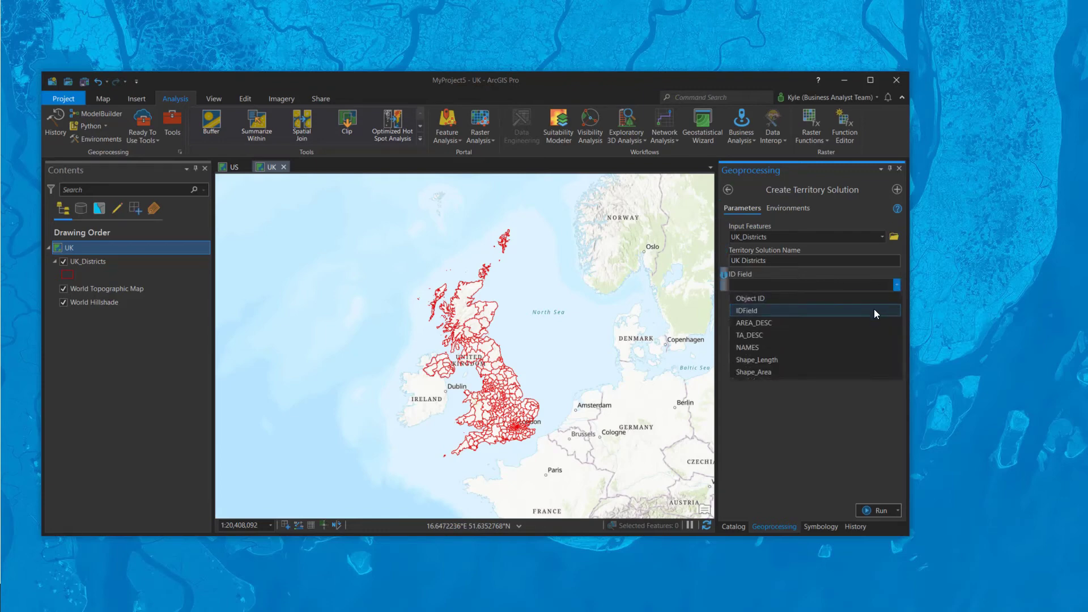
{"action": "left_click", "coordinate": [875, 311]}
{"action": "left_click", "coordinate": [896, 309]}
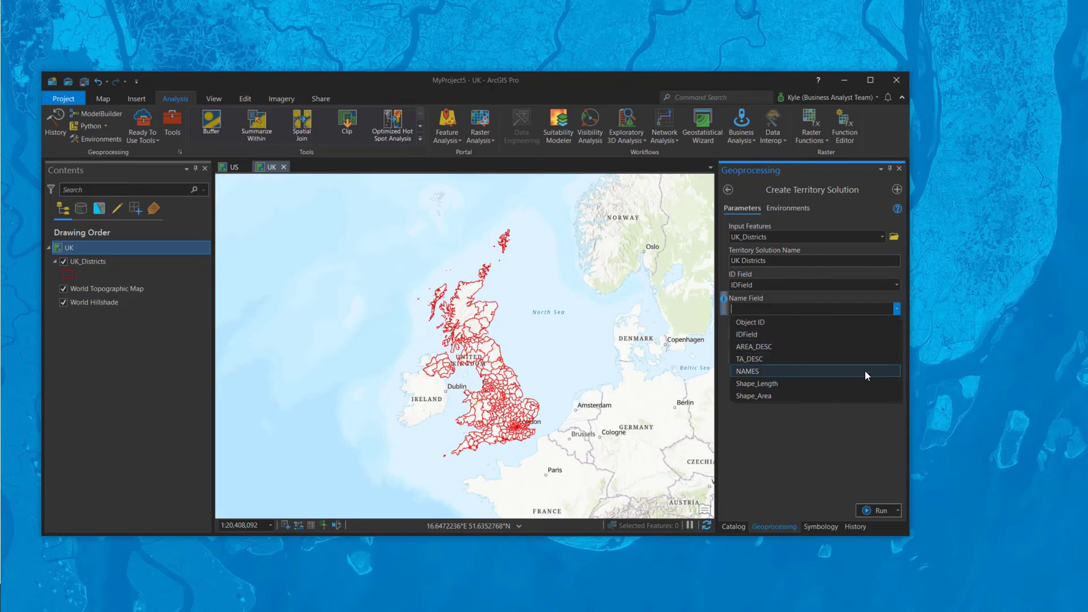
{"action": "left_click", "coordinate": [865, 371]}
{"action": "left_click", "coordinate": [859, 512]}
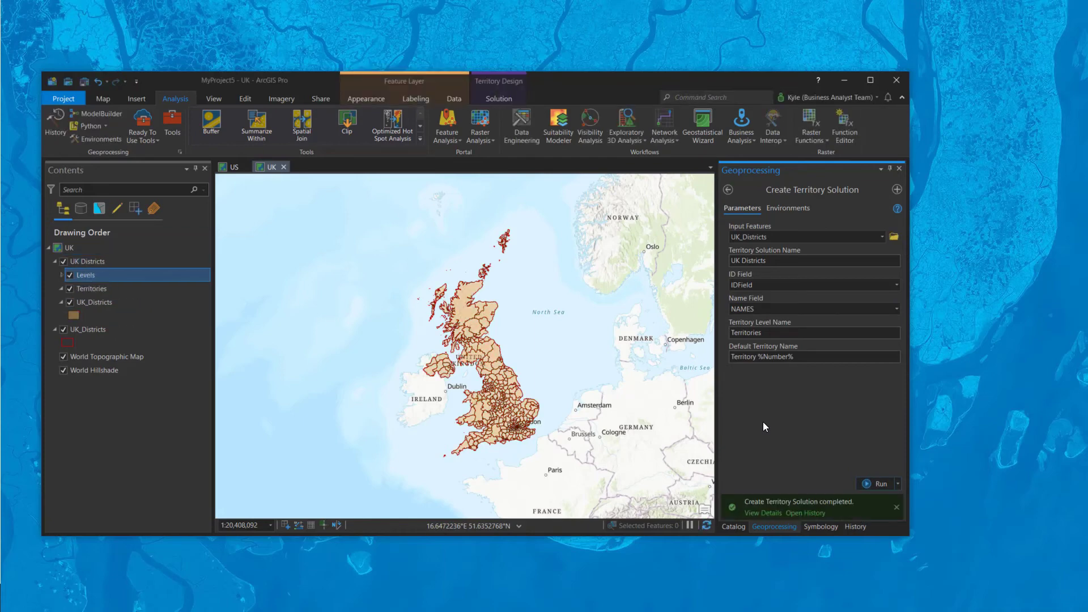
- Run Solve Territories on the UK Districts solution with 5 user-defined territories
{"action": "left_click", "coordinate": [504, 90]}
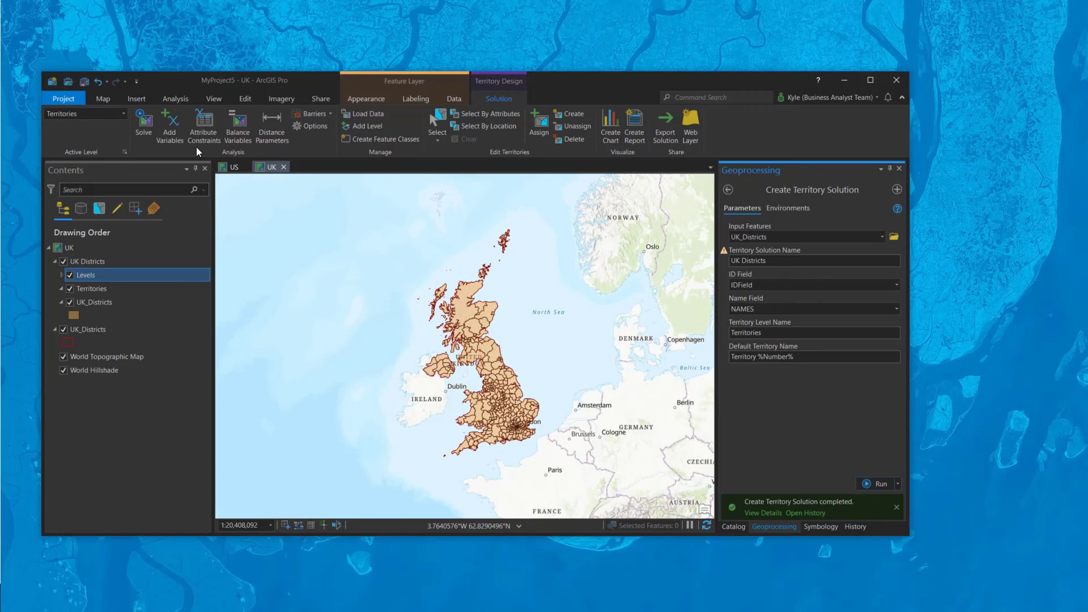
{"action": "left_click", "coordinate": [144, 124]}
{"action": "left_click", "coordinate": [838, 305]}
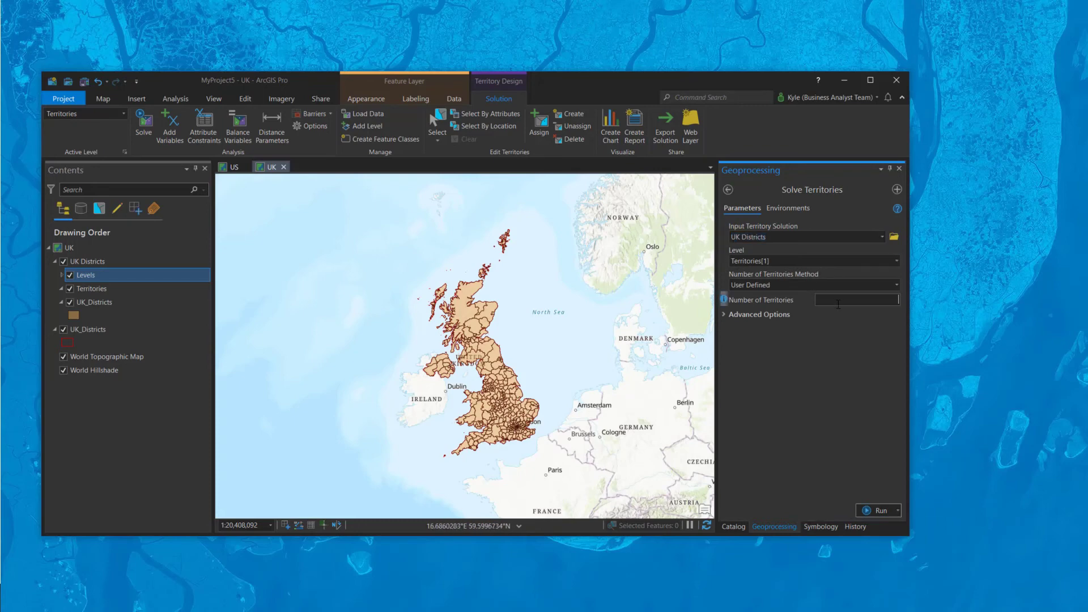
{"action": "type", "text": "5"}
{"action": "left_click", "coordinate": [863, 509]}
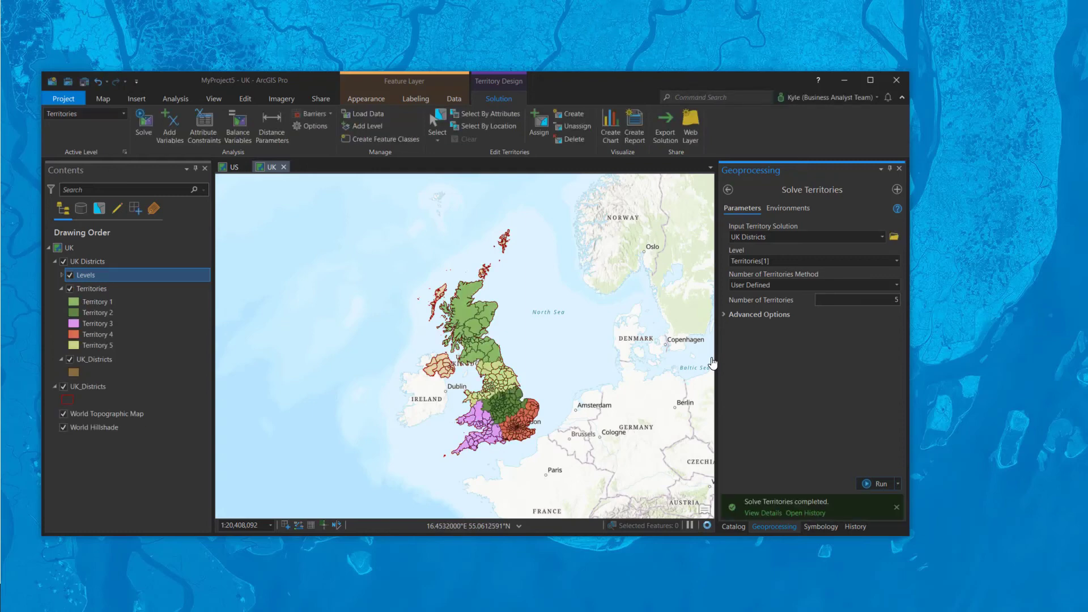
- Remove the fill color from the UK_Districts layer inside the solution and inspect Northern Ireland and the outlying islands for unassigned districts
{"action": "right_click", "coordinate": [73, 372]}
{"action": "left_click", "coordinate": [92, 378]}
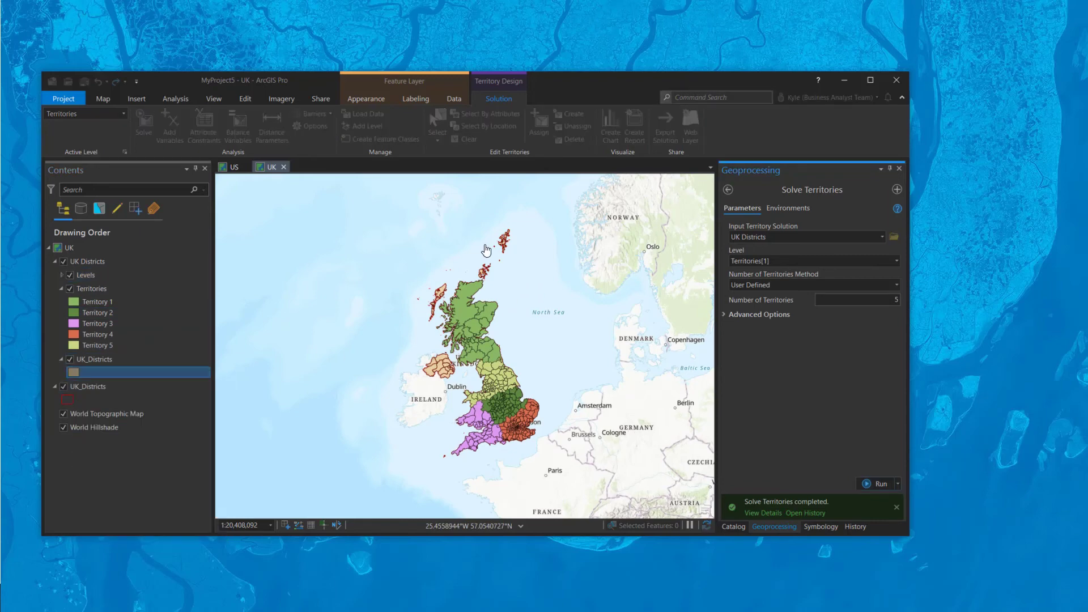
{"action": "scroll", "coordinate": [460, 359], "scroll_direction": "up", "scroll_amount": 5}
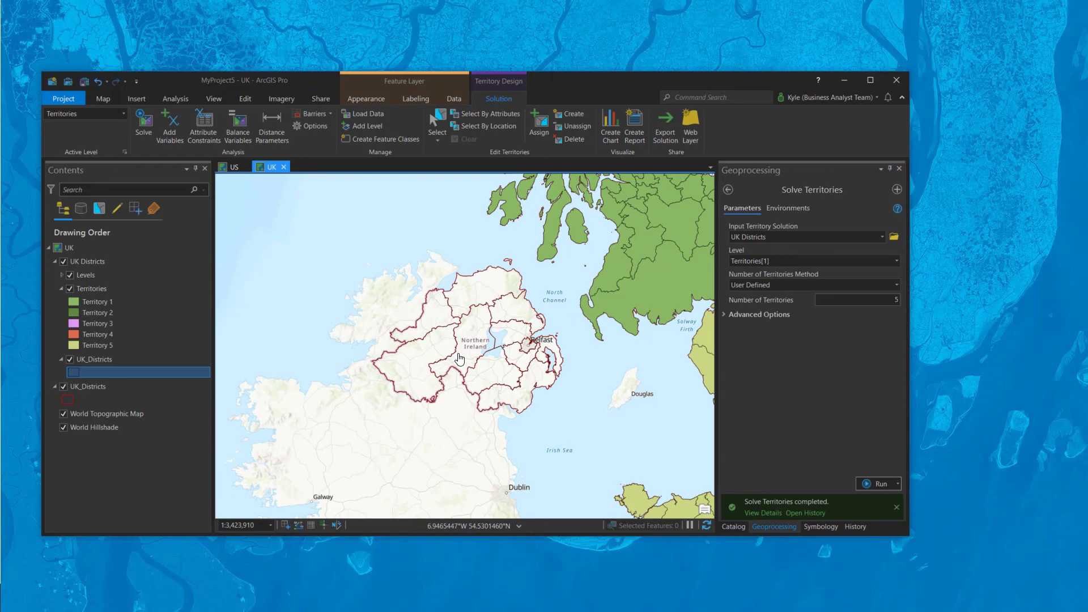
{"action": "scroll", "coordinate": [459, 360], "scroll_direction": "down", "scroll_amount": 4}
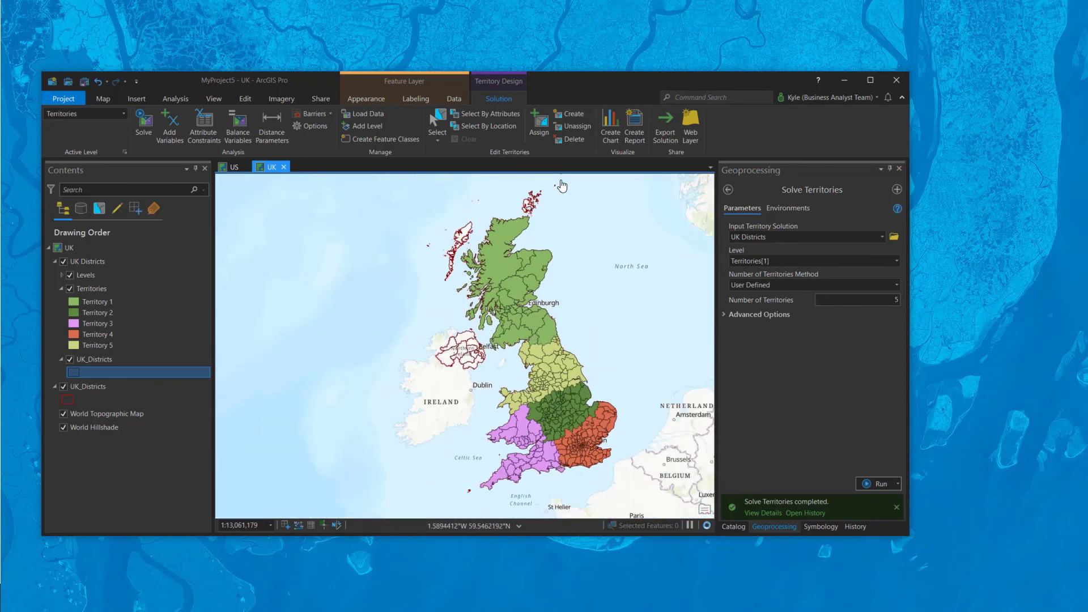
- Set the feature adjacency buffer tolerance to 200 miles for UK Districts and run Set Territory Level Options
{"action": "left_click", "coordinate": [318, 128]}
{"action": "left_click", "coordinate": [725, 322]}
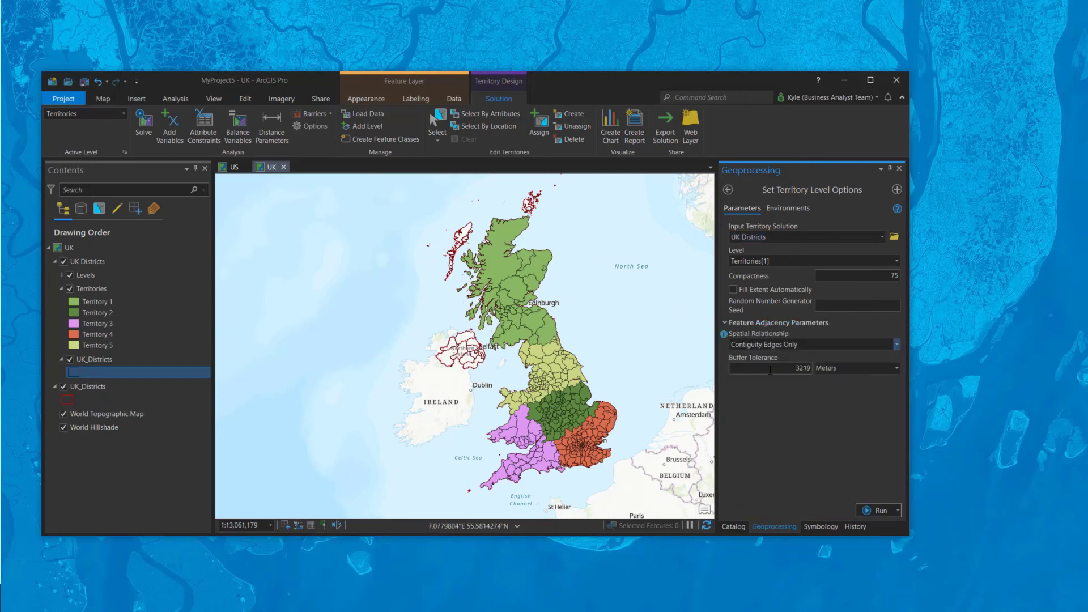
{"action": "left_click", "coordinate": [846, 372]}
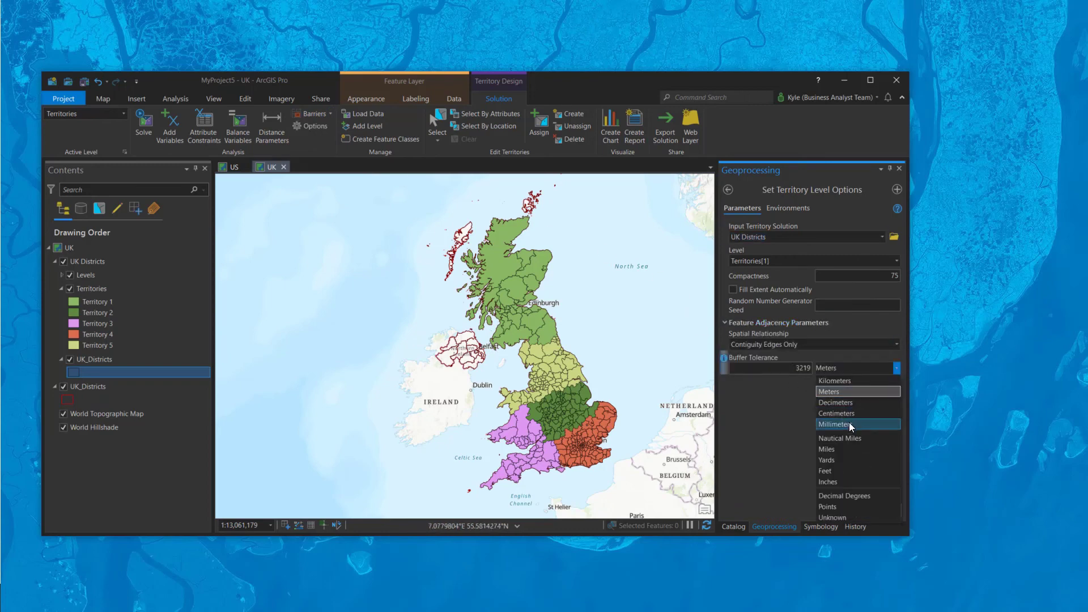
{"action": "left_click", "coordinate": [843, 450]}
{"action": "type", "text": "200"}
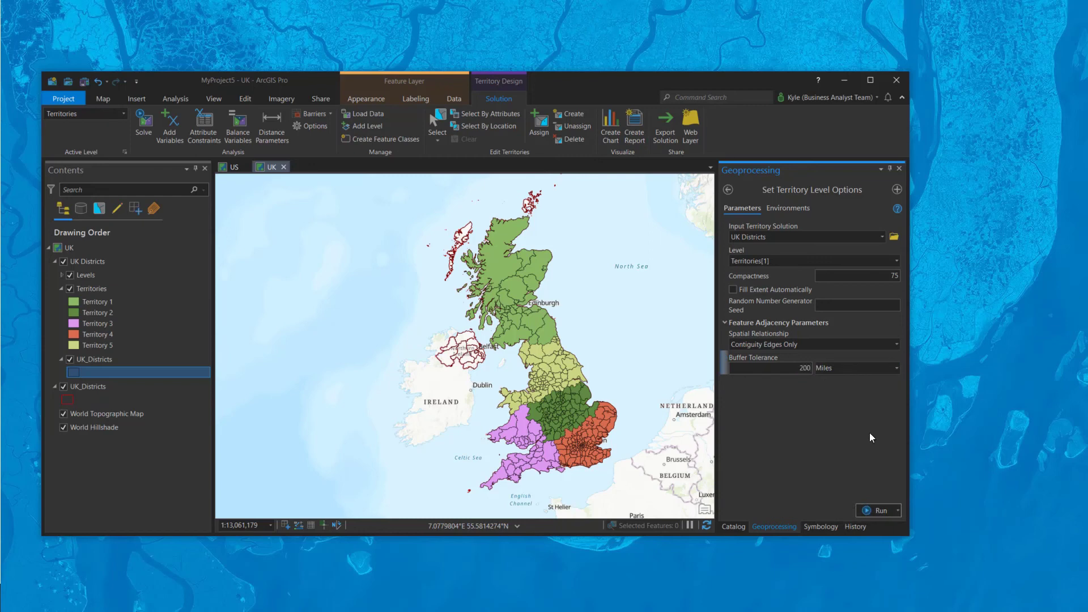
{"action": "left_click", "coordinate": [869, 509]}
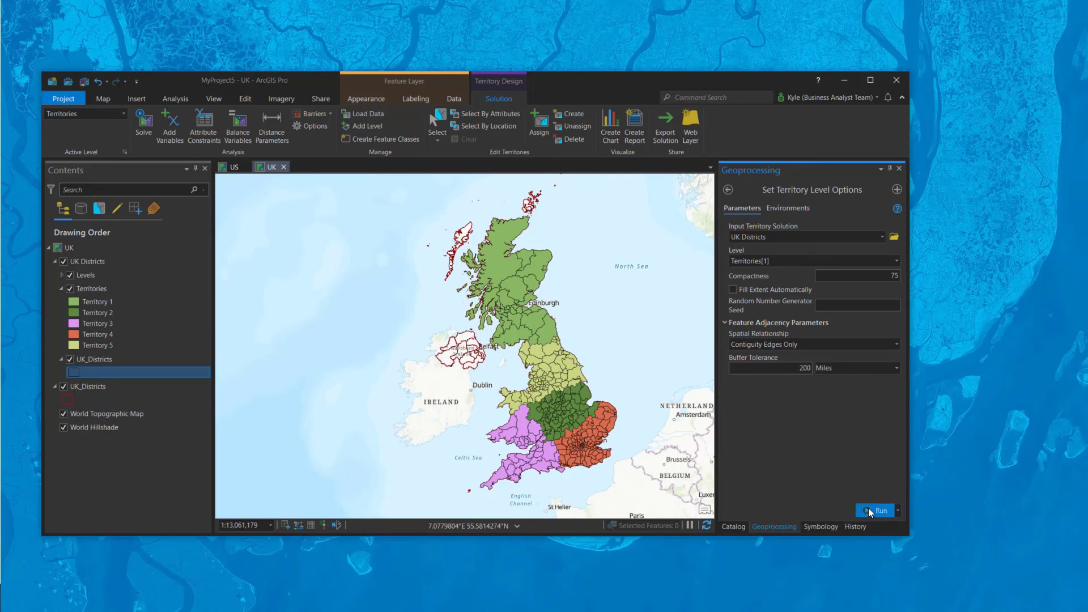